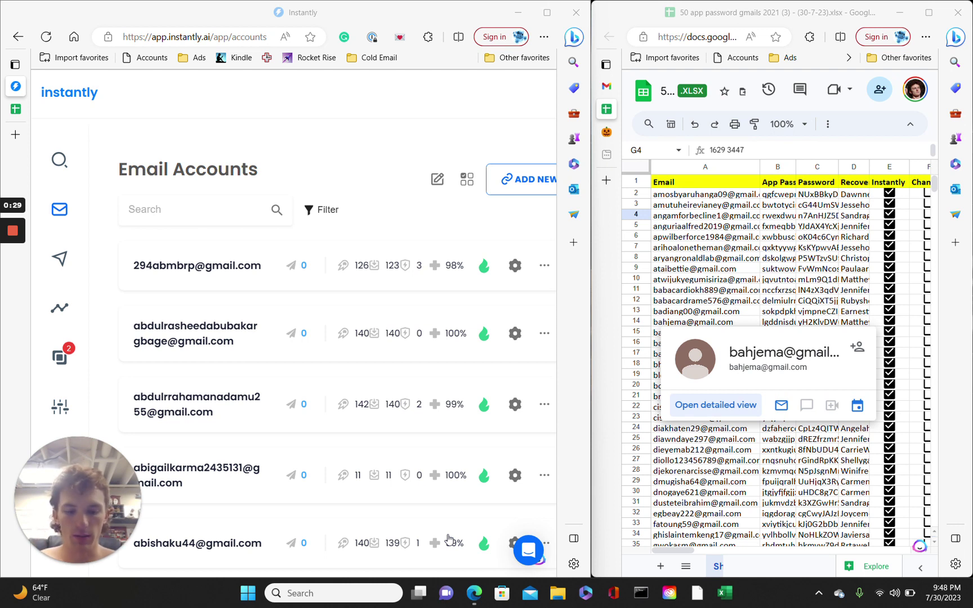
- Maximize the store and go to the Gmail Accounts with App Password page's package prices
{"action": "key", "text": "alt+Tab"}
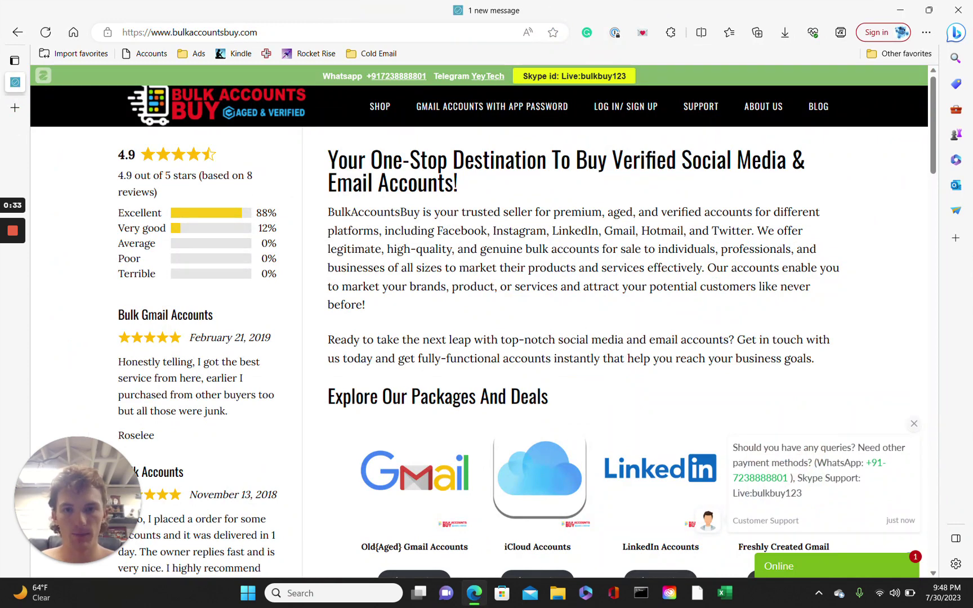
{"action": "left_click", "coordinate": [507, 113]}
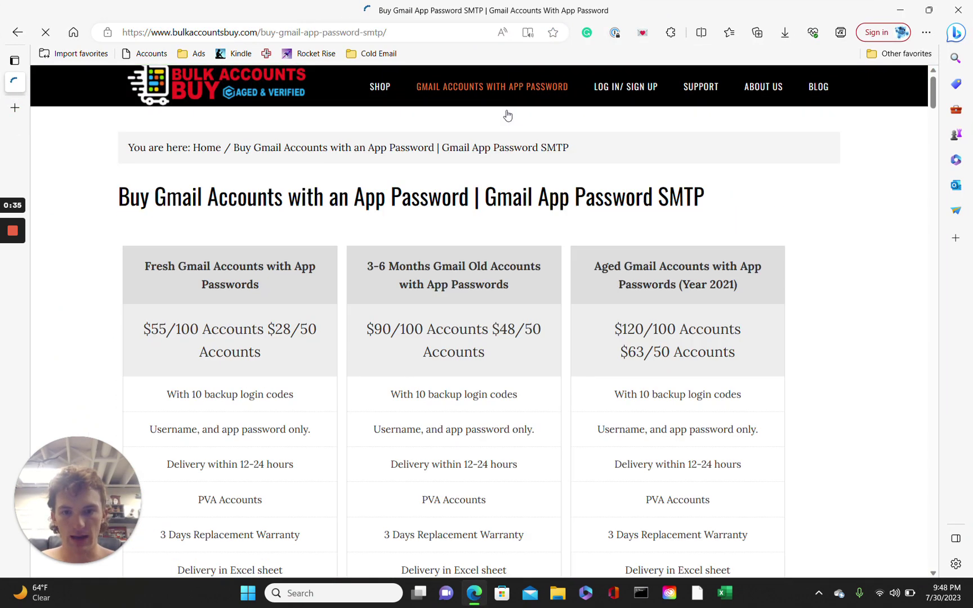
{"action": "scroll", "coordinate": [242, 400], "scroll_direction": "down", "scroll_amount": 4}
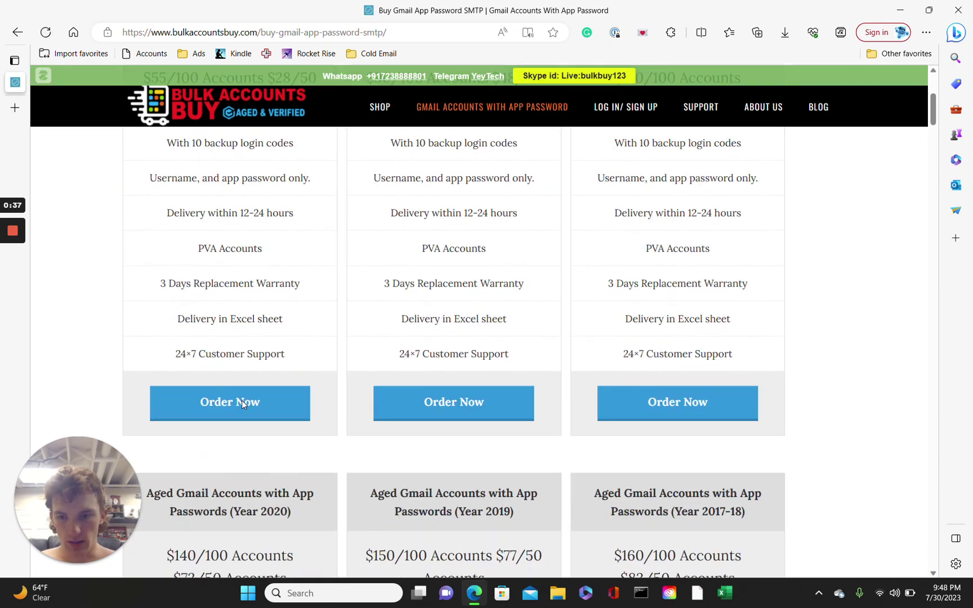
- Add the Aged Gmail Accounts with App Passwords (Year 2021), 50 Accounts option to the cart
{"action": "left_click", "coordinate": [226, 401]}
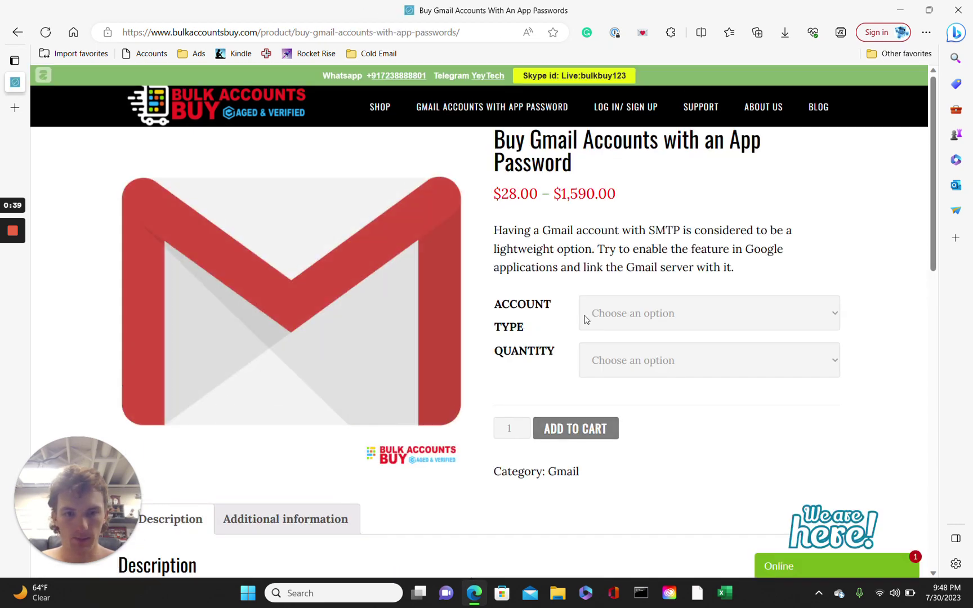
{"action": "left_click", "coordinate": [645, 320]}
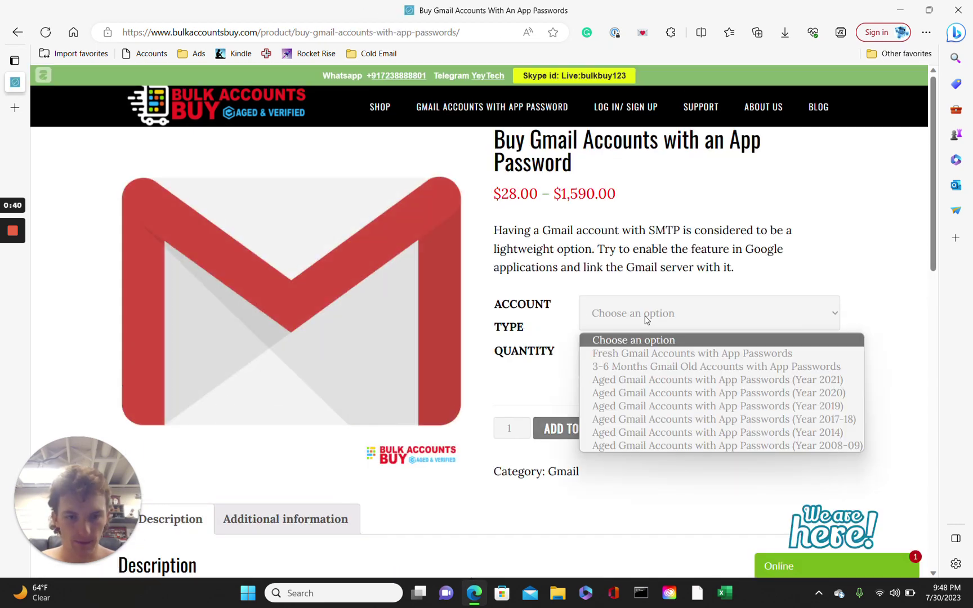
{"action": "left_click", "coordinate": [620, 380]}
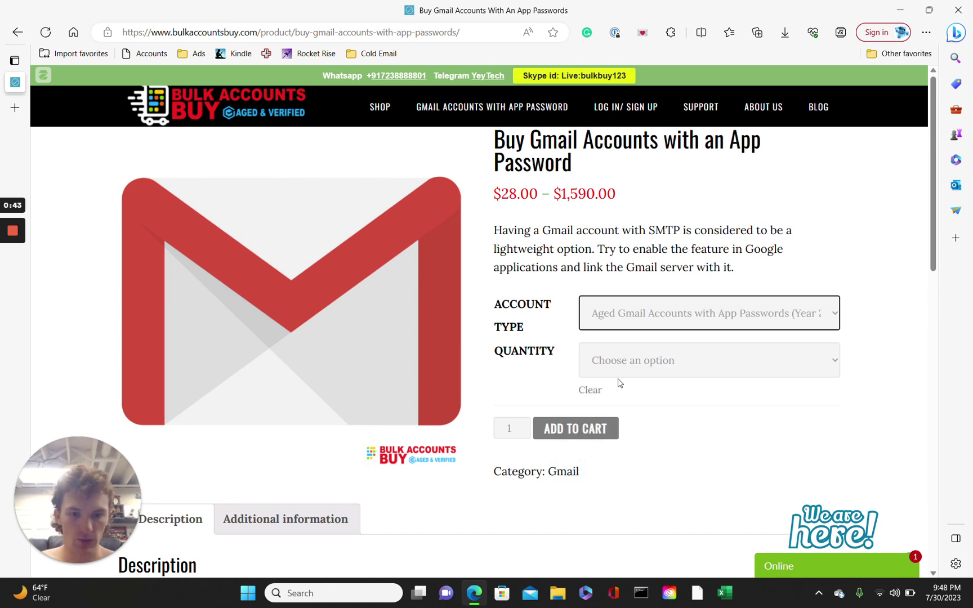
{"action": "left_click", "coordinate": [612, 363]}
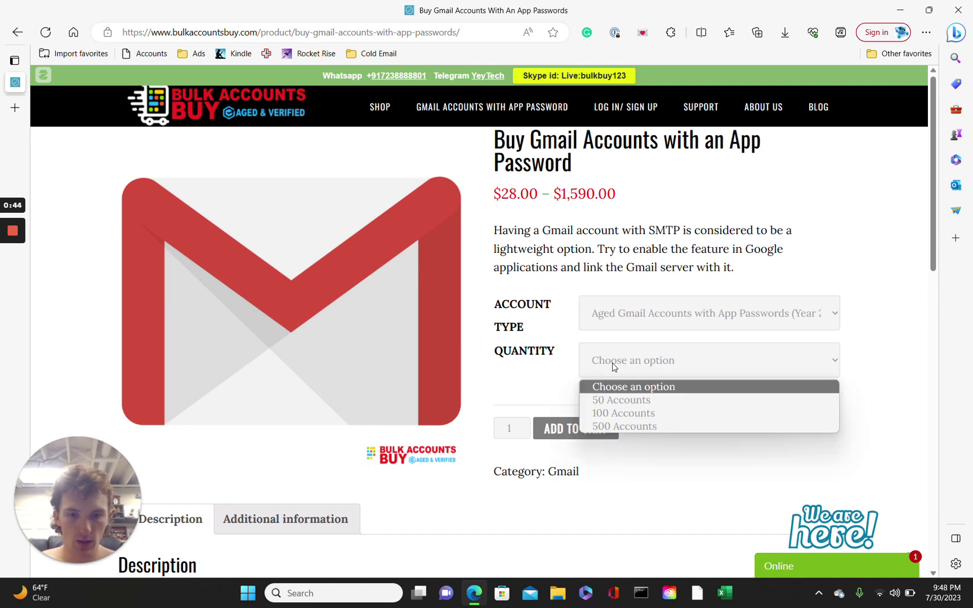
{"action": "left_click", "coordinate": [605, 411]}
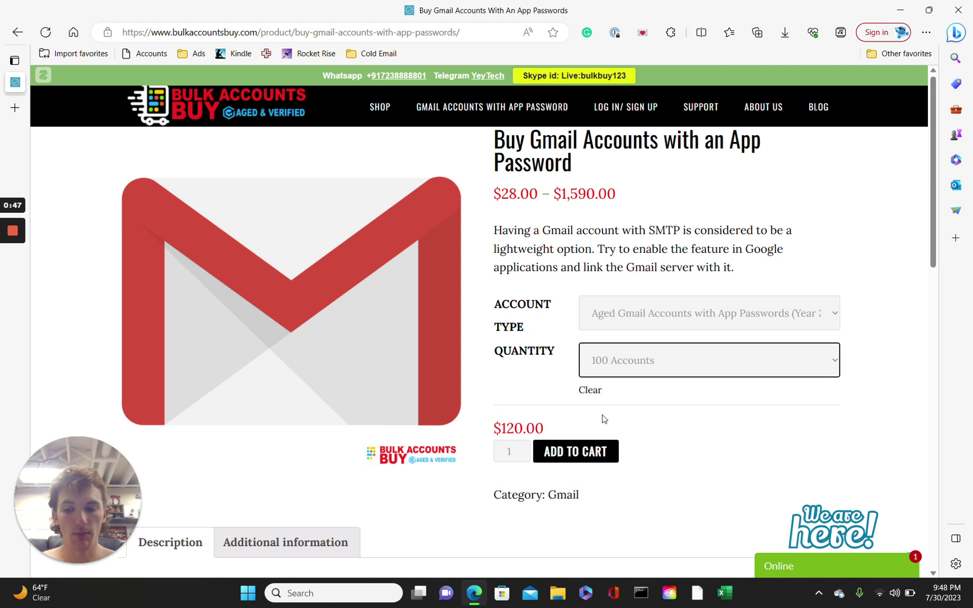
{"action": "left_click", "coordinate": [607, 358]}
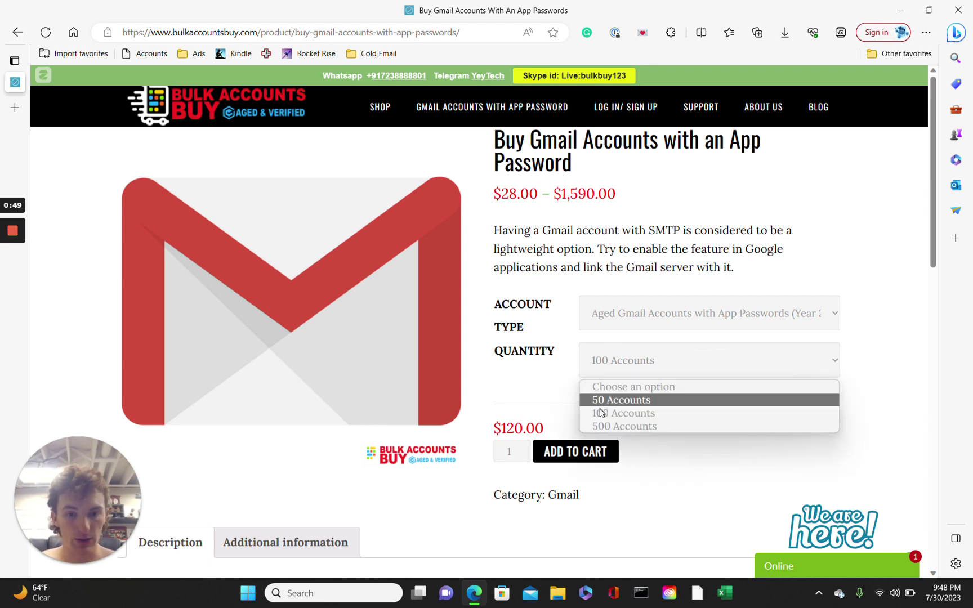
{"action": "left_click", "coordinate": [598, 405]}
{"action": "left_click", "coordinate": [577, 452]}
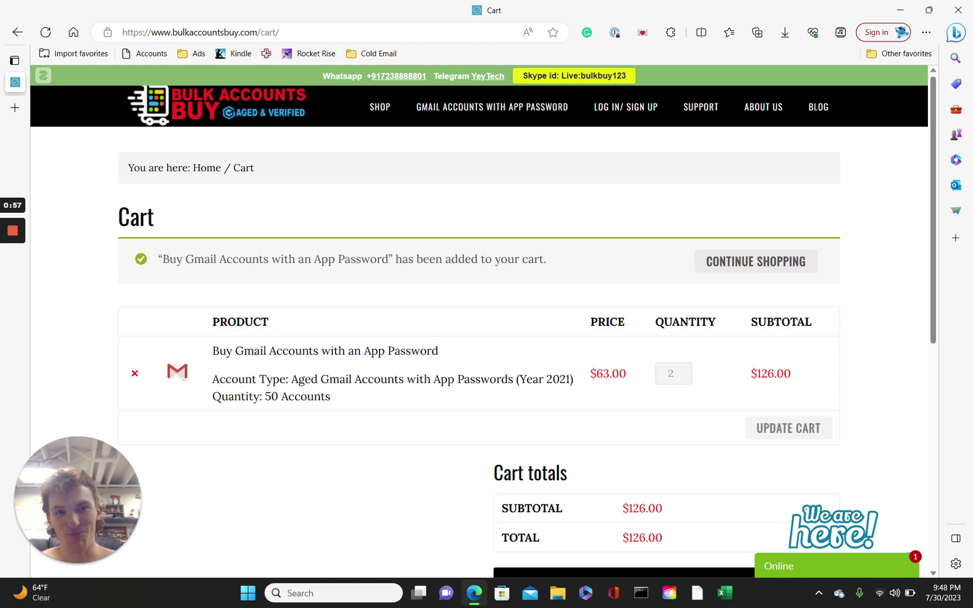
- Lower the cart quantity to 1 and update the cart to $63.00
{"action": "left_click", "coordinate": [679, 378]}
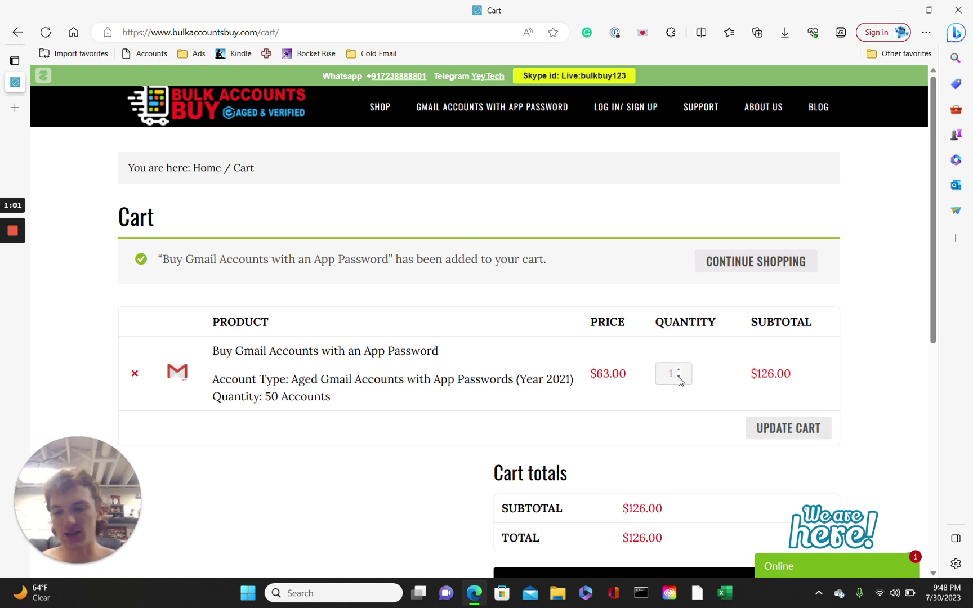
{"action": "left_click", "coordinate": [774, 427]}
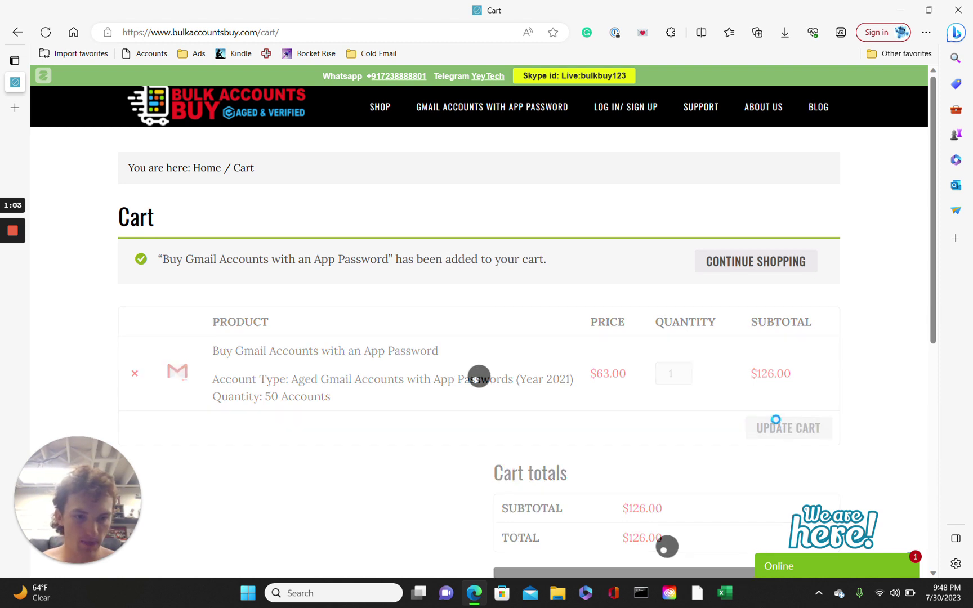
{"action": "scroll", "coordinate": [776, 422], "scroll_direction": "down", "scroll_amount": 2}
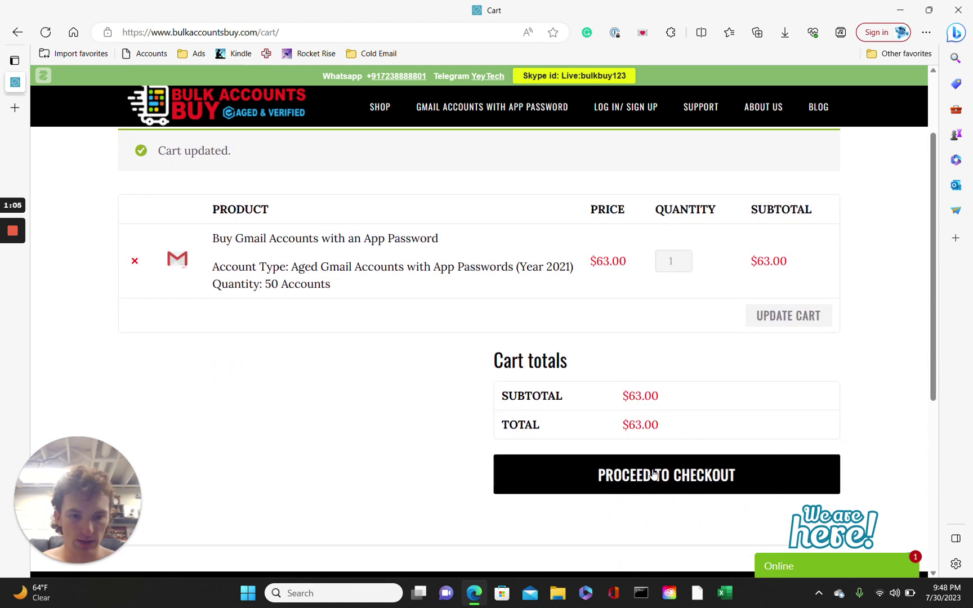
- Proceed to checkout and accept the website terms and conditions
{"action": "left_click", "coordinate": [653, 474]}
{"action": "scroll", "coordinate": [444, 400], "scroll_direction": "down", "scroll_amount": 3}
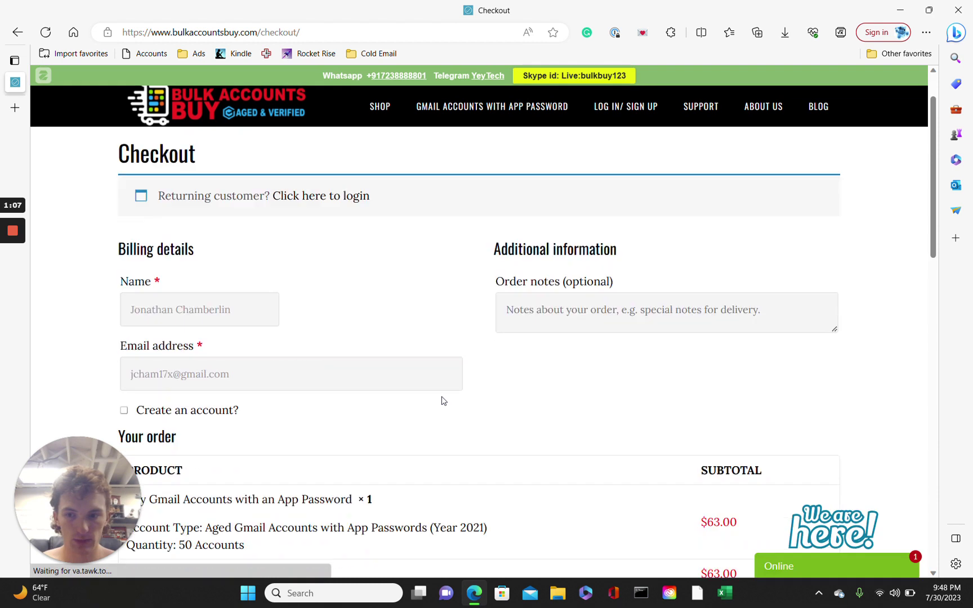
{"action": "scroll", "coordinate": [310, 362], "scroll_direction": "down", "scroll_amount": 2}
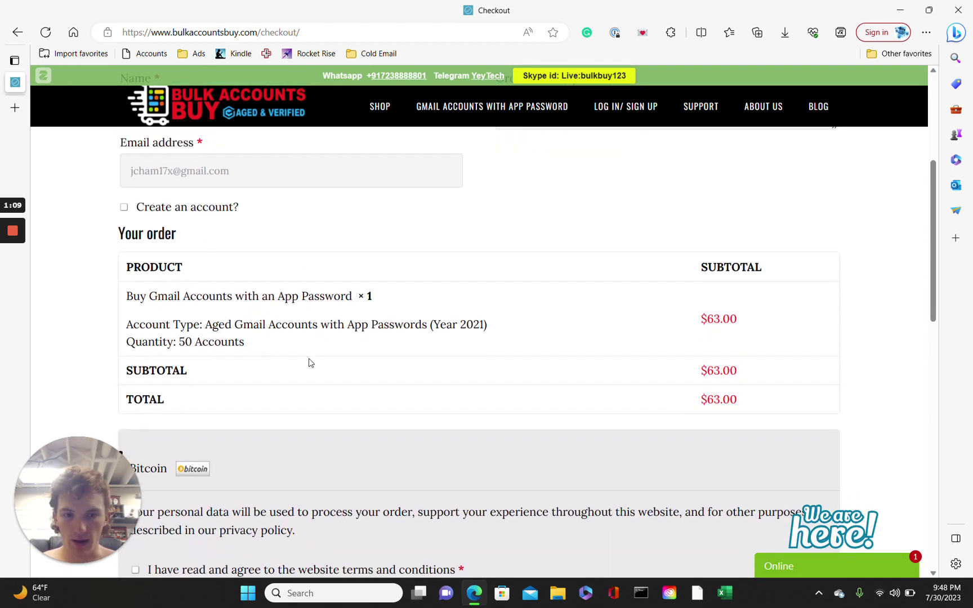
{"action": "scroll", "coordinate": [256, 363], "scroll_direction": "down", "scroll_amount": 3}
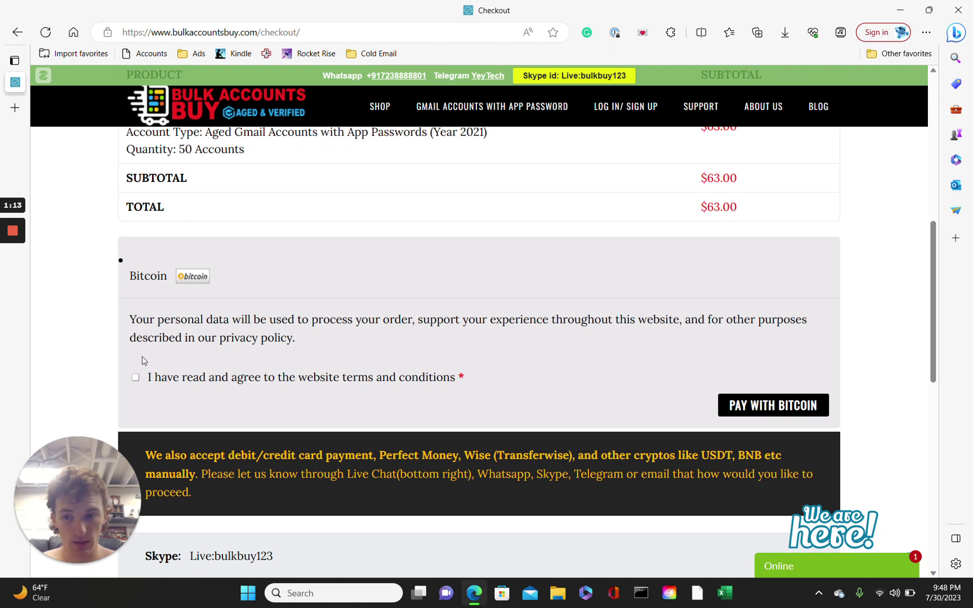
{"action": "left_click", "coordinate": [135, 377]}
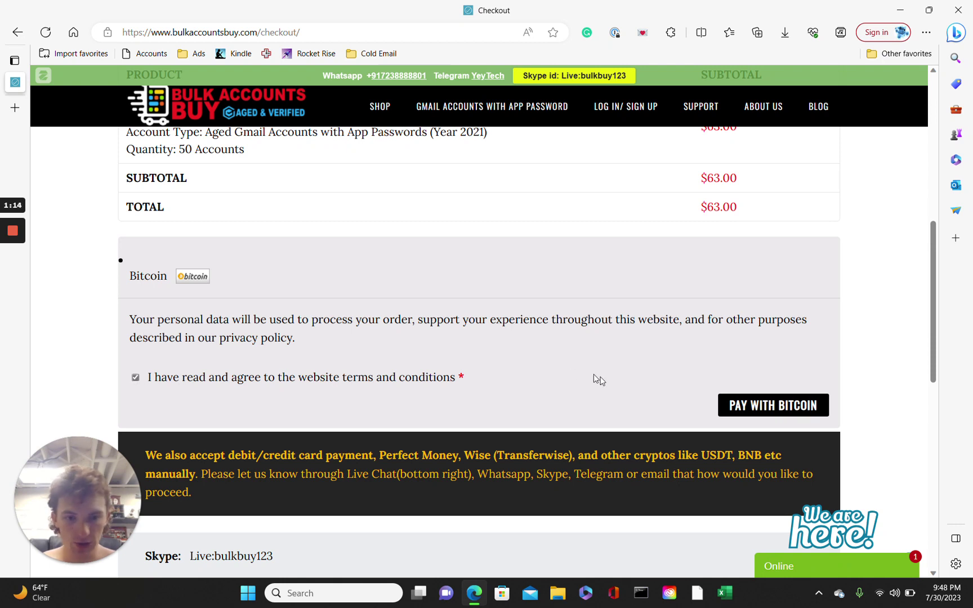
{"action": "left_click", "coordinate": [749, 408]}
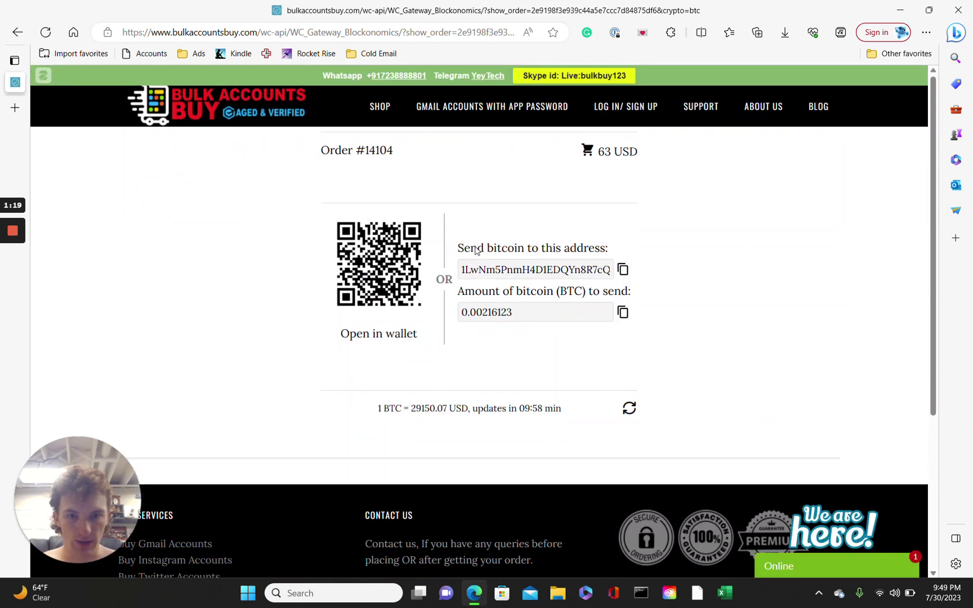
{"action": "left_click", "coordinate": [17, 32]}
{"action": "scroll", "coordinate": [269, 256], "scroll_direction": "down", "scroll_amount": 3}
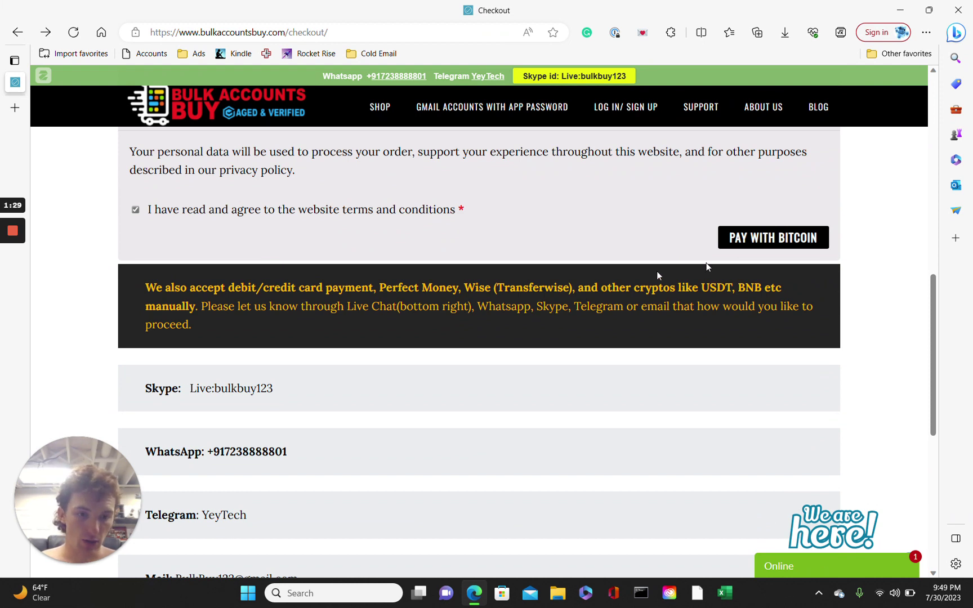
- Draft a live-chat message 'I want to buy 50' plus the pasted account type, then close the chat
{"action": "left_click", "coordinate": [801, 567]}
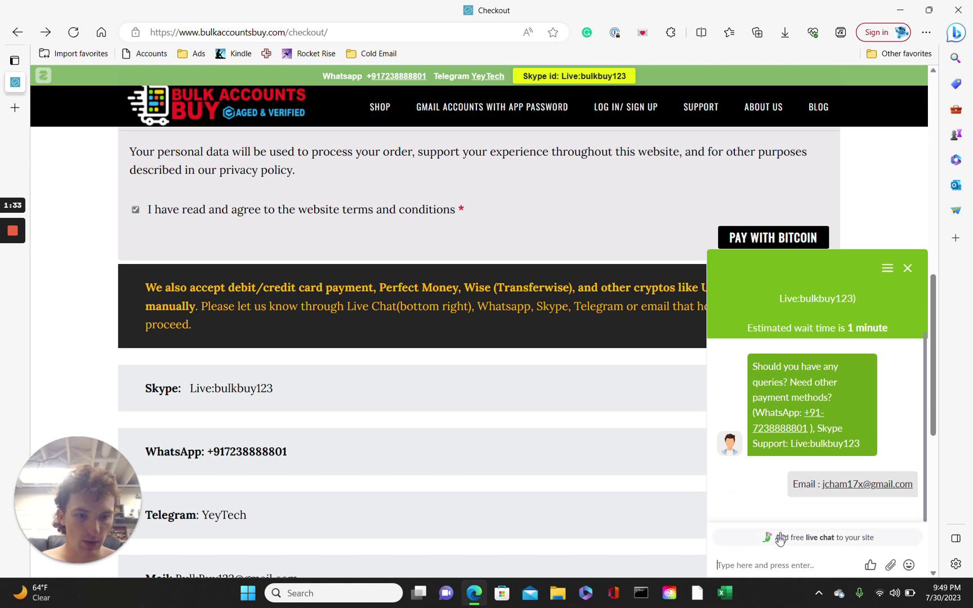
{"action": "type", "text": "I want t"}
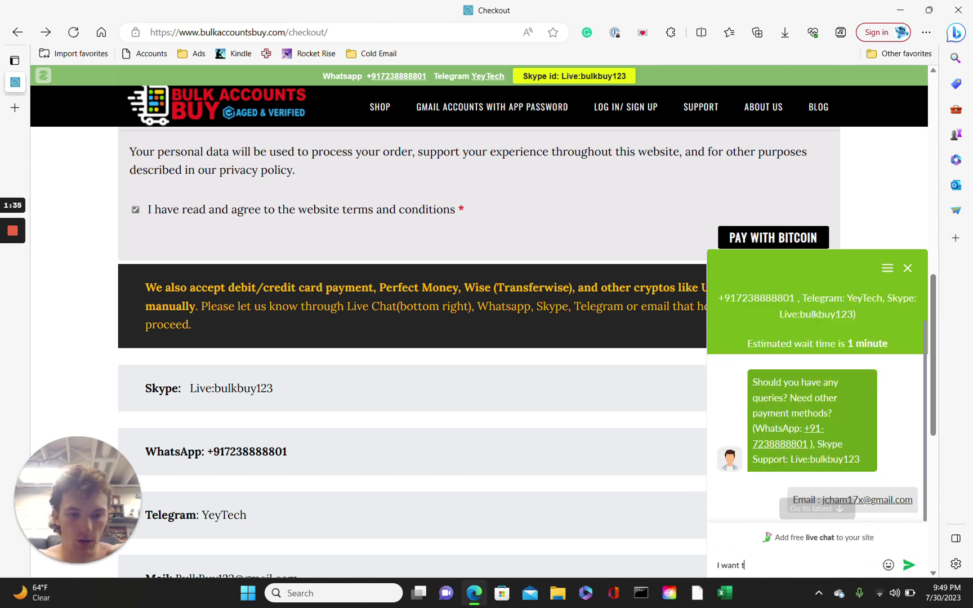
{"action": "type", "text": "o buy 50"}
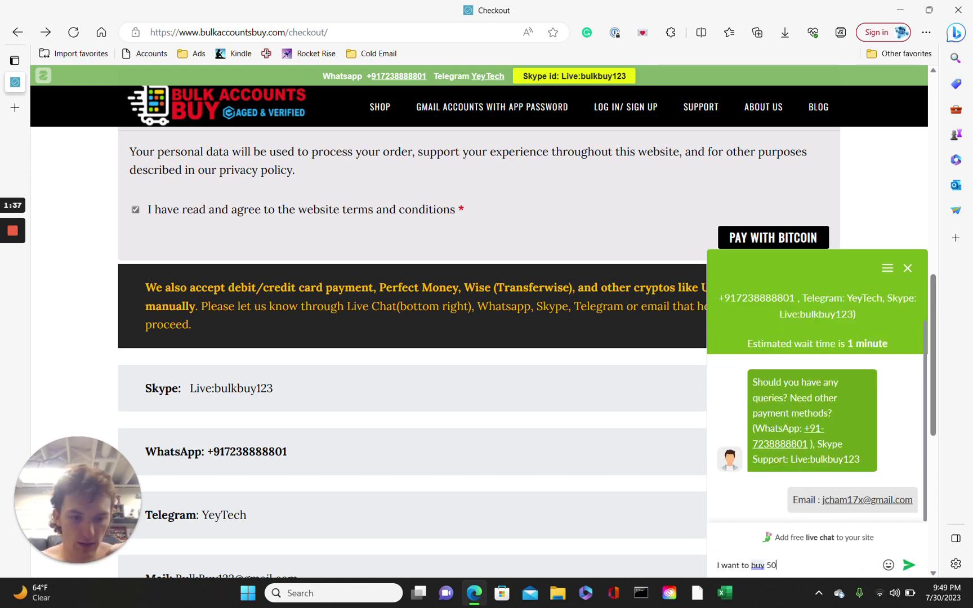
{"action": "scroll", "coordinate": [556, 443], "scroll_direction": "up", "scroll_amount": 10}
{"action": "scroll", "coordinate": [372, 384], "scroll_direction": "down", "scroll_amount": 5}
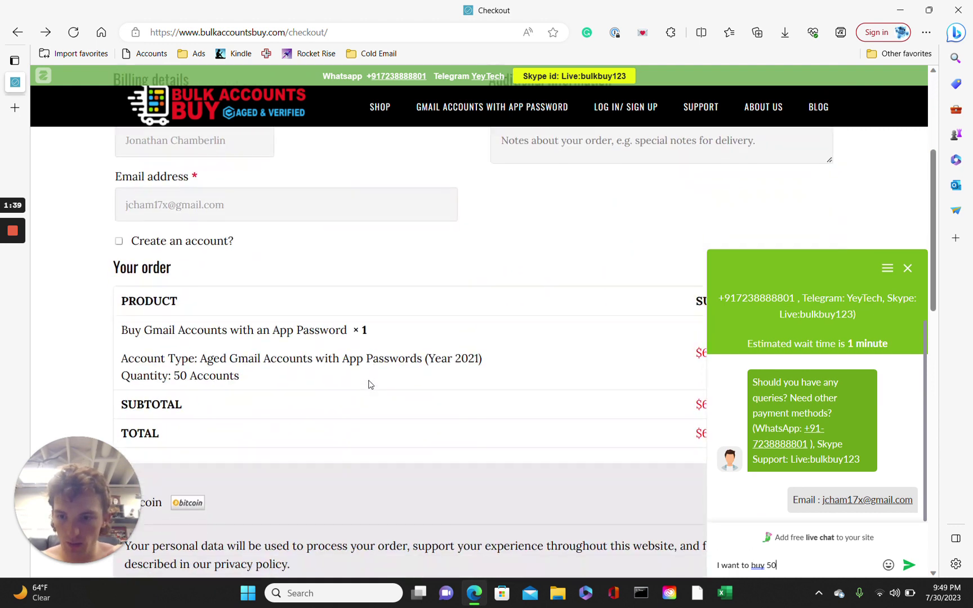
{"action": "left_click_drag", "start_coordinate": [205, 348], "coordinate": [489, 341]}
{"action": "key", "text": "ctrl+c"}
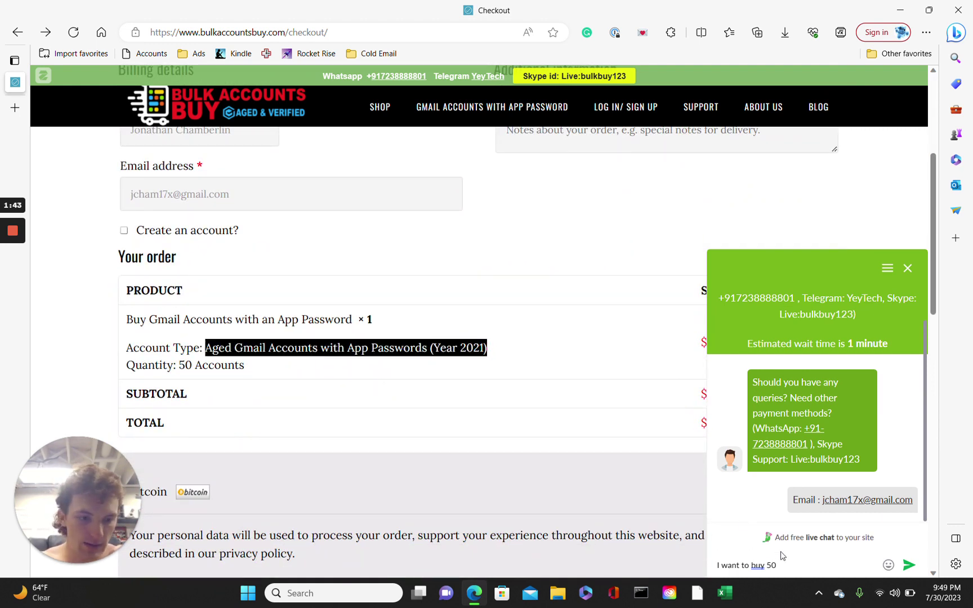
{"action": "key", "text": "ctrl+v"}
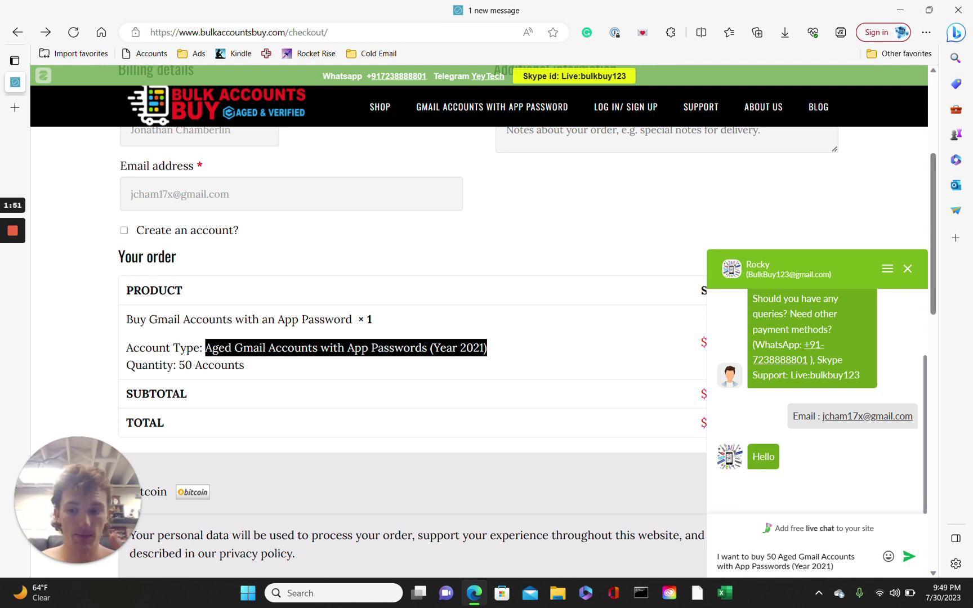
{"action": "left_click", "coordinate": [908, 269]}
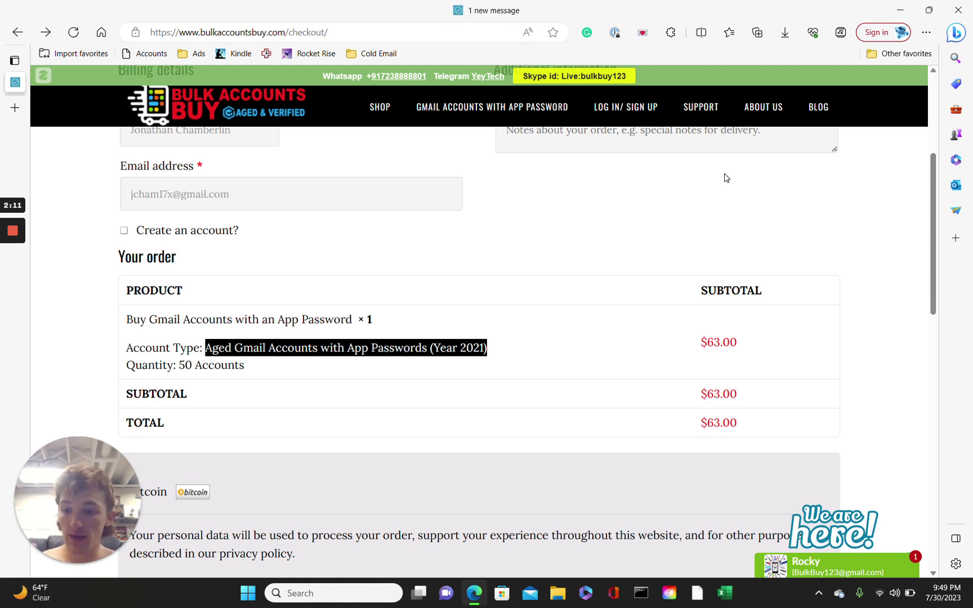
- Review the purchased accounts sheet's Email, Password, Recovery Email, Instantly and Change Name headers
{"action": "key", "text": "ctrl+super+Right"}
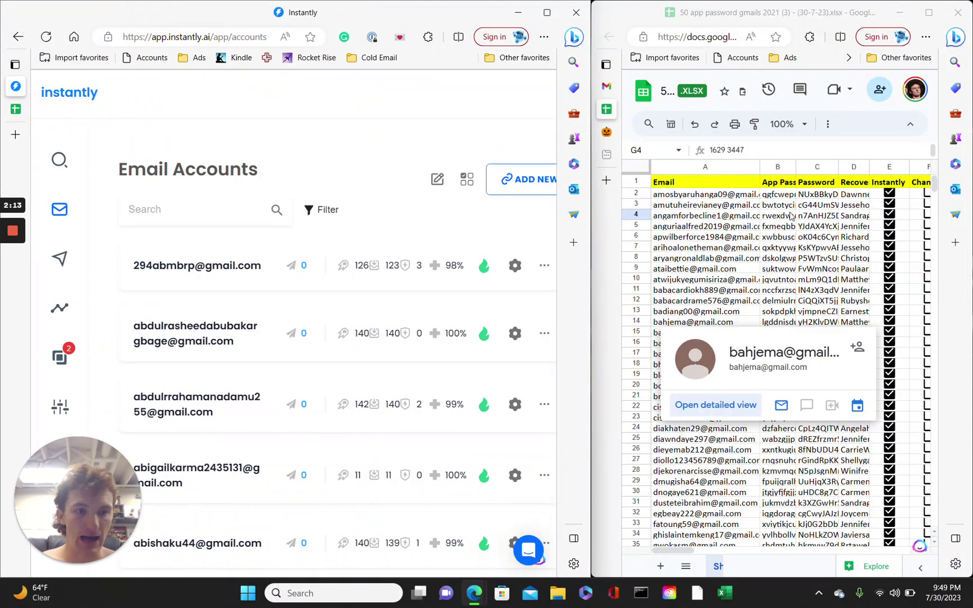
{"action": "scroll", "coordinate": [773, 219], "scroll_direction": "right", "scroll_amount": 5}
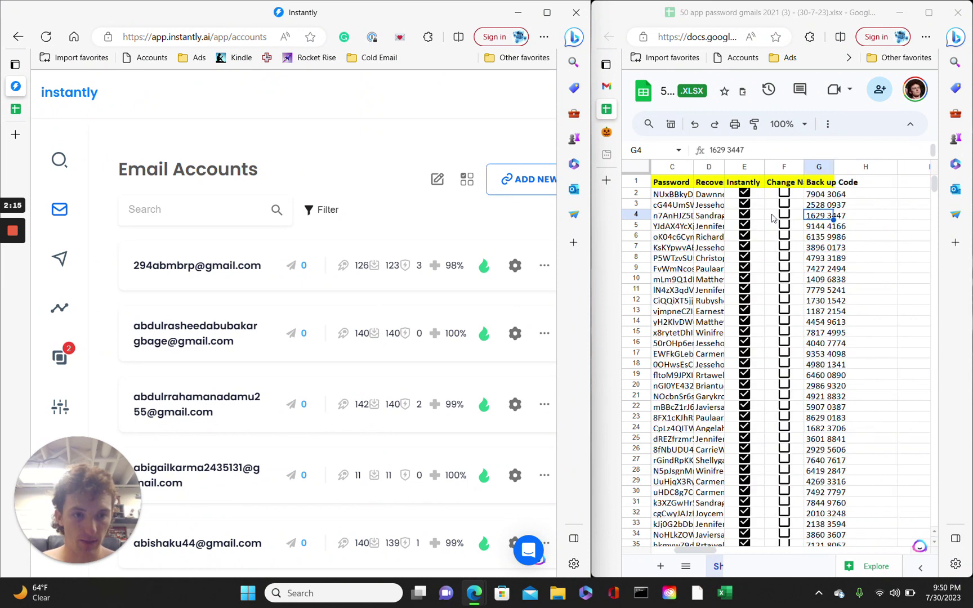
{"action": "scroll", "coordinate": [773, 219], "scroll_direction": "right", "scroll_amount": 2}
{"action": "scroll", "coordinate": [772, 218], "scroll_direction": "left", "scroll_amount": 2}
{"action": "left_click", "coordinate": [742, 183]}
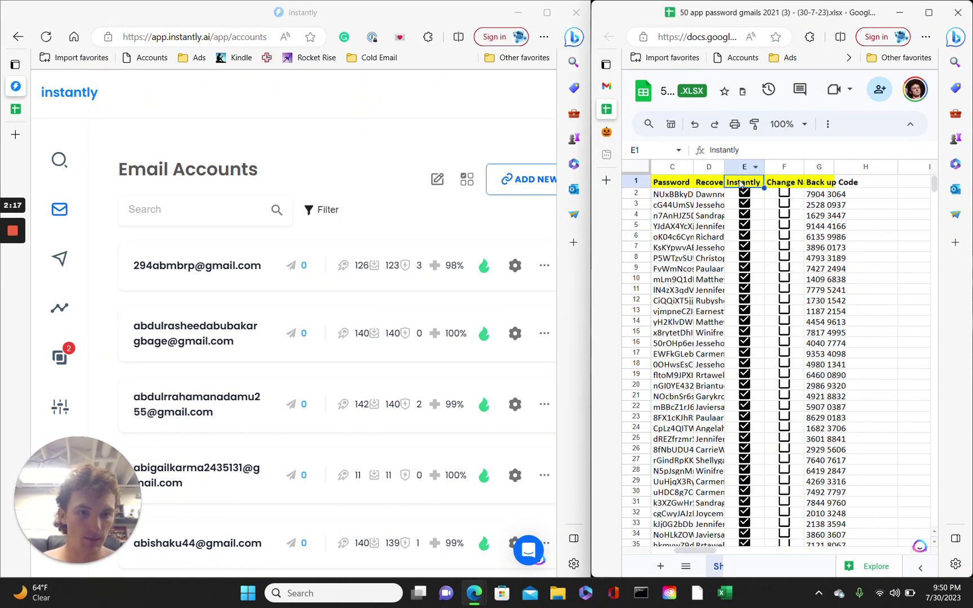
{"action": "left_click", "coordinate": [784, 182]}
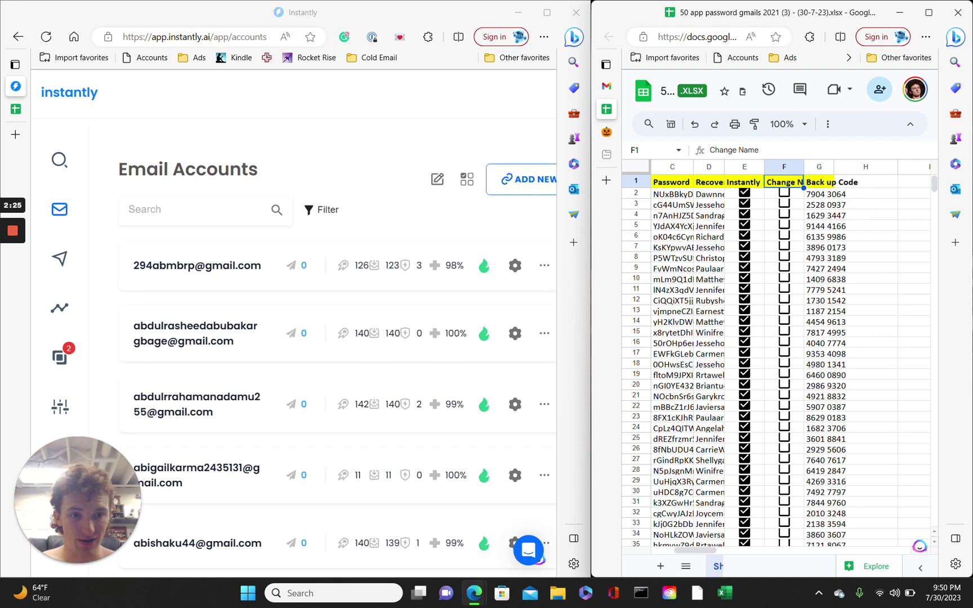
{"action": "scroll", "coordinate": [760, 232], "scroll_direction": "left", "scroll_amount": 3}
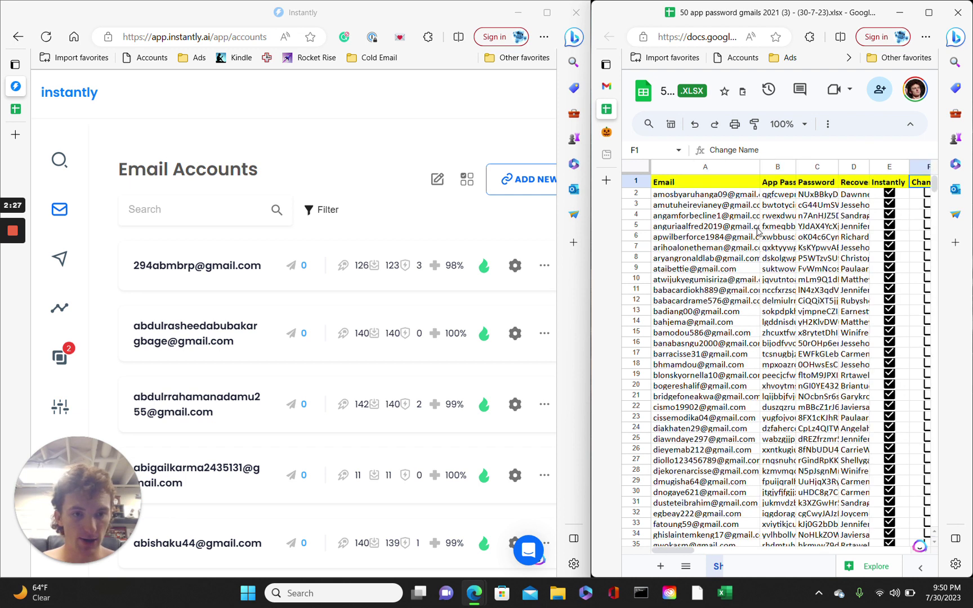
{"action": "left_click", "coordinate": [700, 183]}
{"action": "left_click", "coordinate": [777, 183]}
{"action": "left_click", "coordinate": [817, 182]}
{"action": "left_click", "coordinate": [852, 183]}
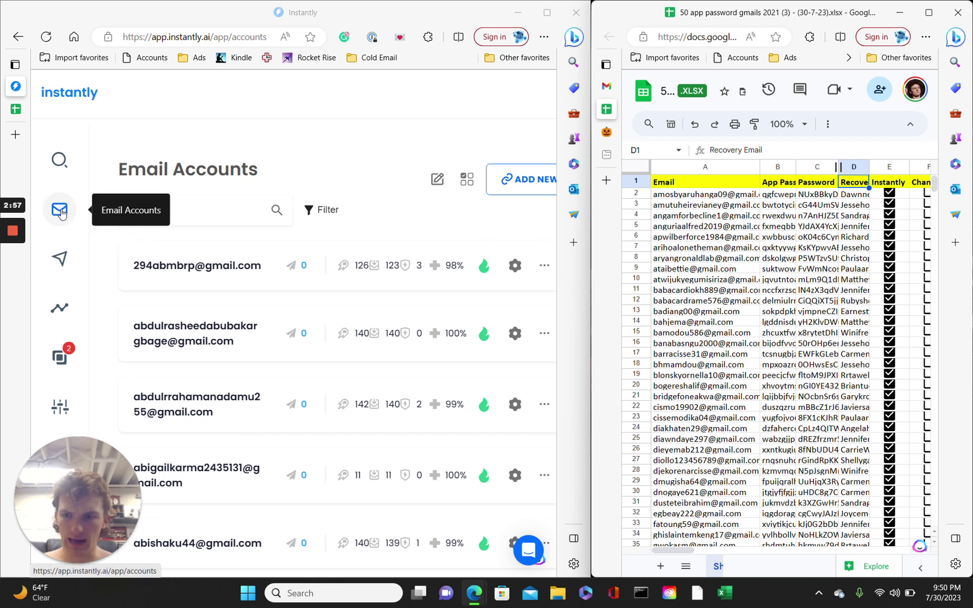
- Start an IMAP/SMTP bulk import from CSV in Instantly and open the sample CSV file
{"action": "left_click", "coordinate": [504, 180]}
{"action": "left_click", "coordinate": [275, 365]}
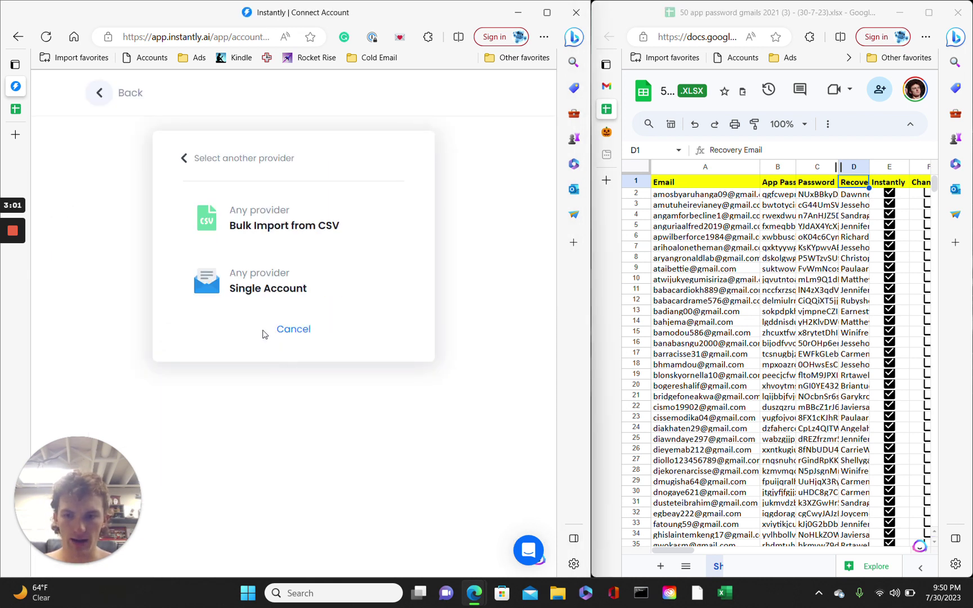
{"action": "left_click", "coordinate": [244, 212]}
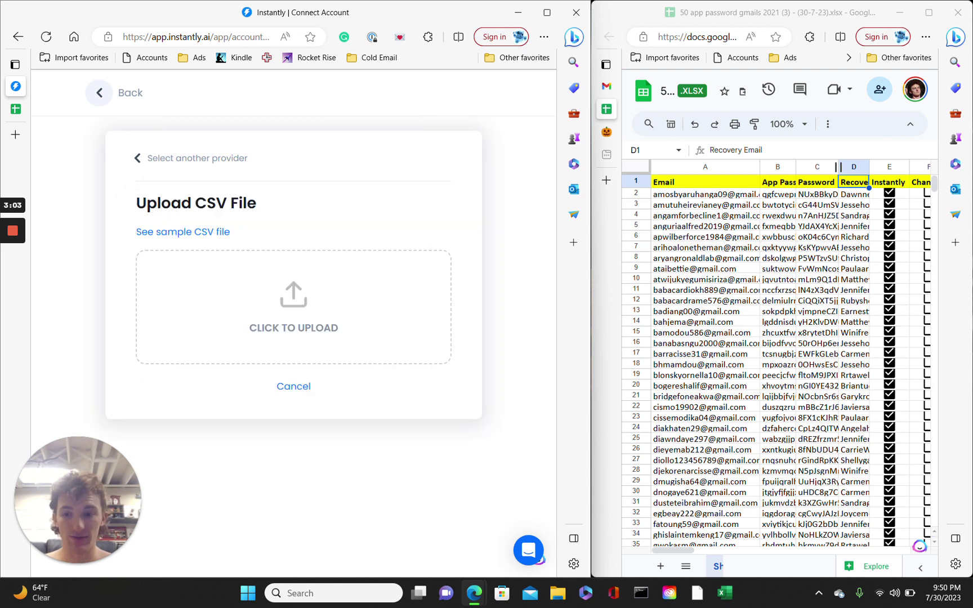
{"action": "left_click", "coordinate": [178, 232]}
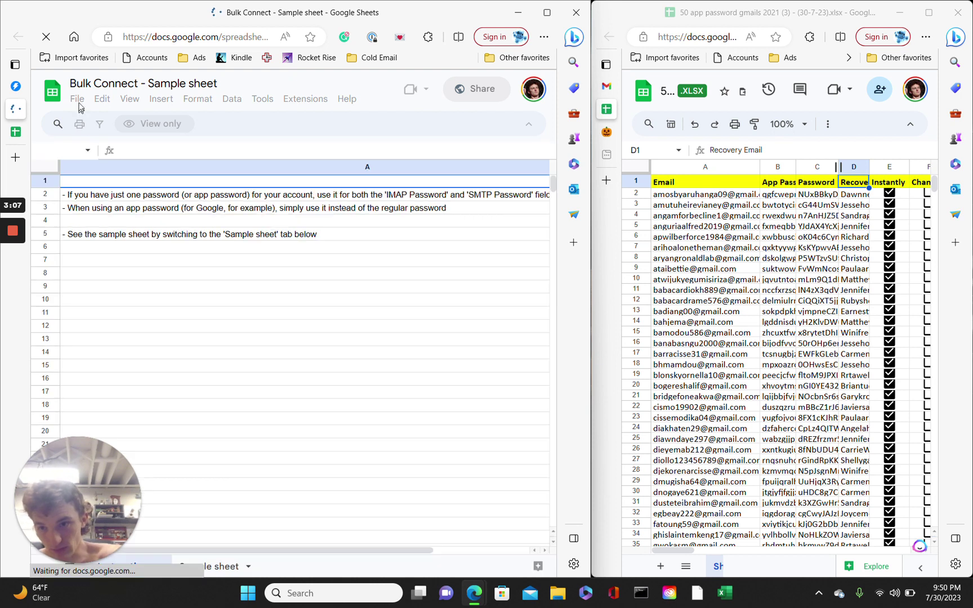
- Copy the sample sheet as '2Copy of Bulk Connect - Sample sheet'
{"action": "left_click", "coordinate": [78, 101]}
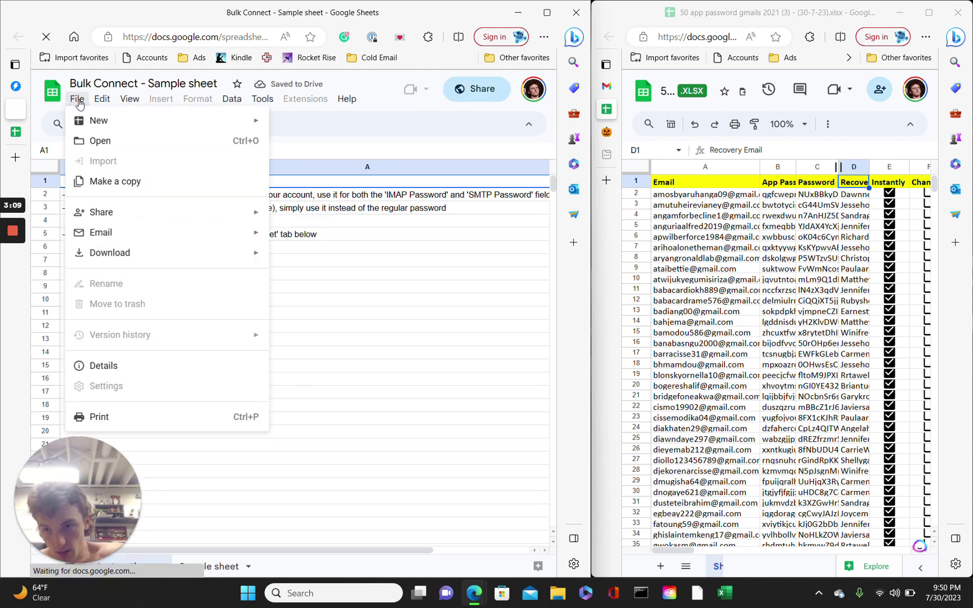
{"action": "left_click", "coordinate": [101, 182]}
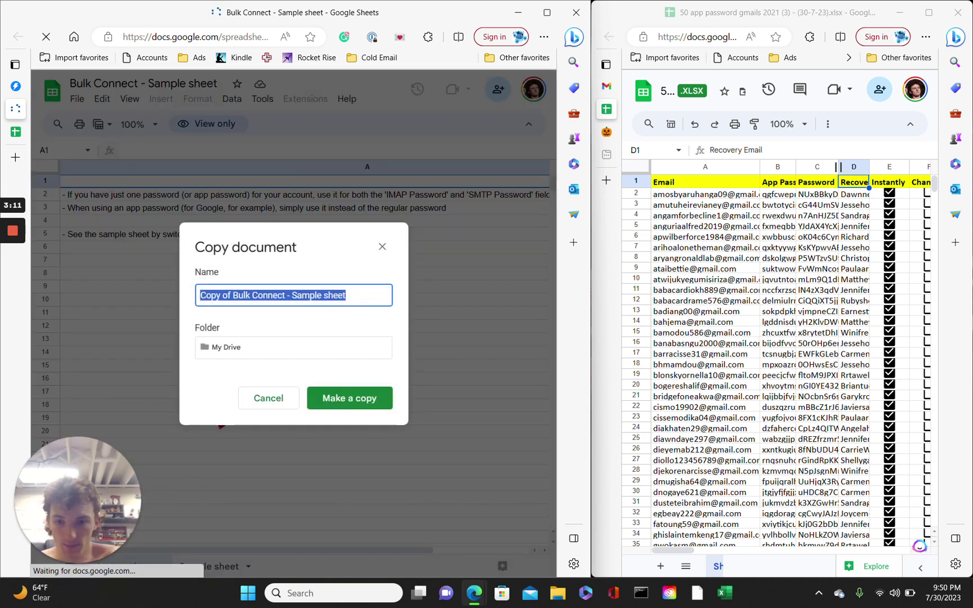
{"action": "key", "text": "Home"}
{"action": "type", "text": "2"}
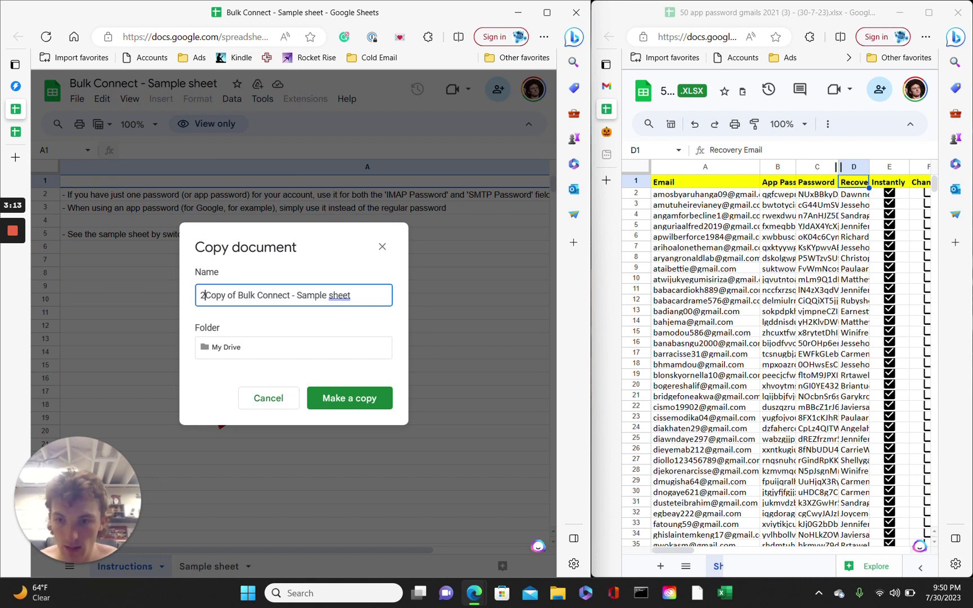
{"action": "left_click", "coordinate": [326, 400]}
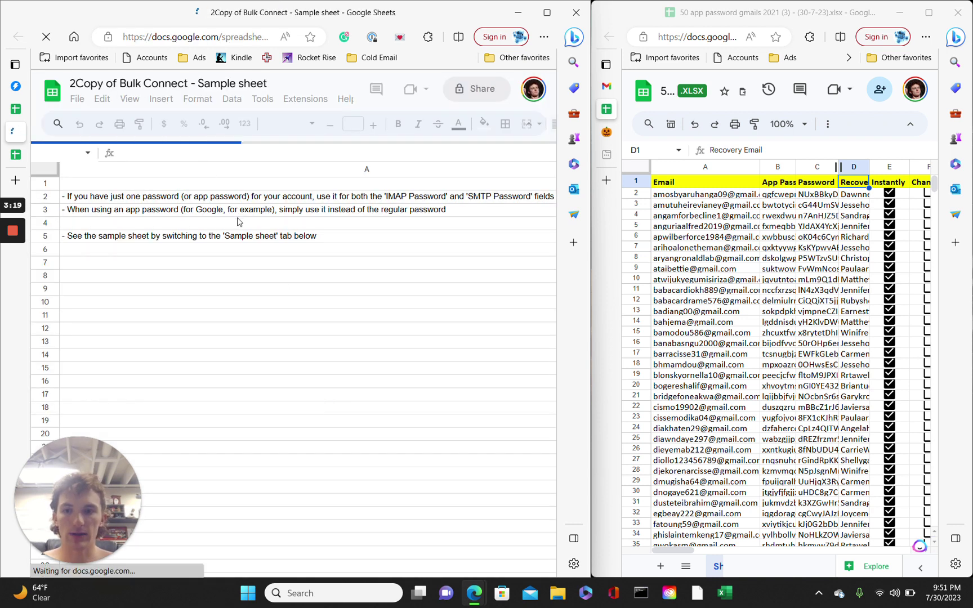
- On the Sample sheet tab, narrow columns A, E and I and scroll through to Warmup Increment
{"action": "left_click", "coordinate": [229, 567]}
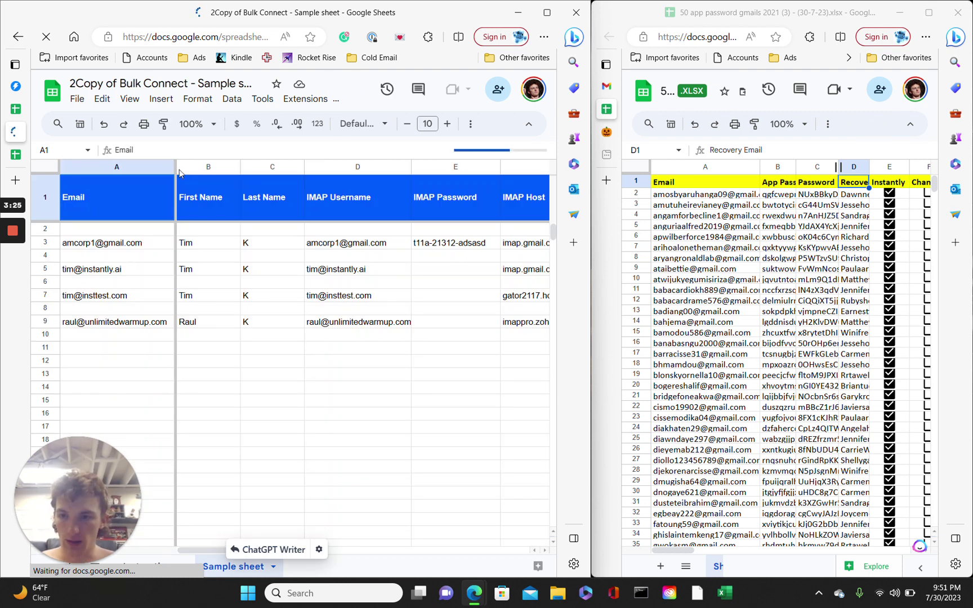
{"action": "left_click_drag", "start_coordinate": [173, 166], "coordinate": [122, 167]}
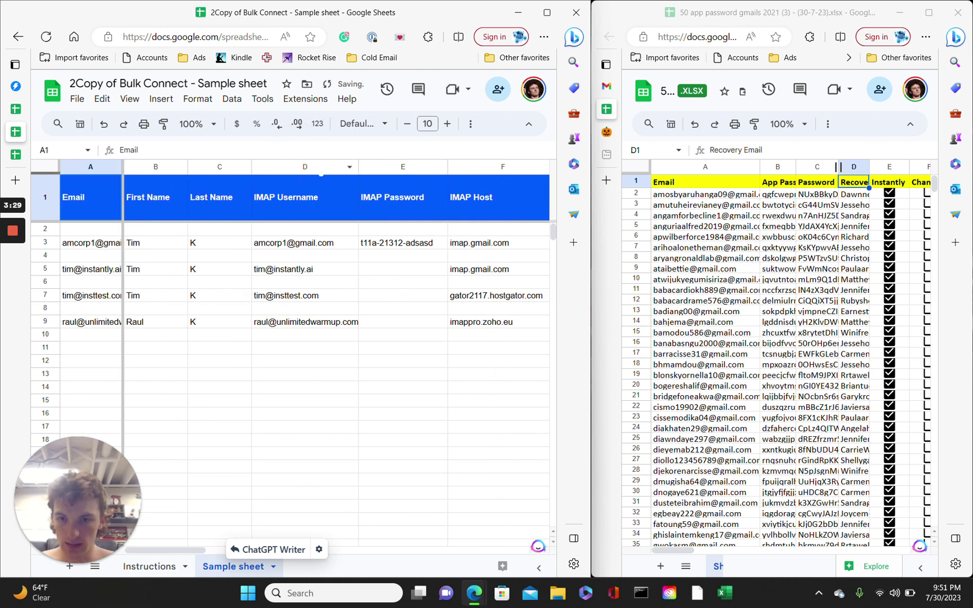
{"action": "left_click_drag", "start_coordinate": [448, 167], "coordinate": [401, 166]}
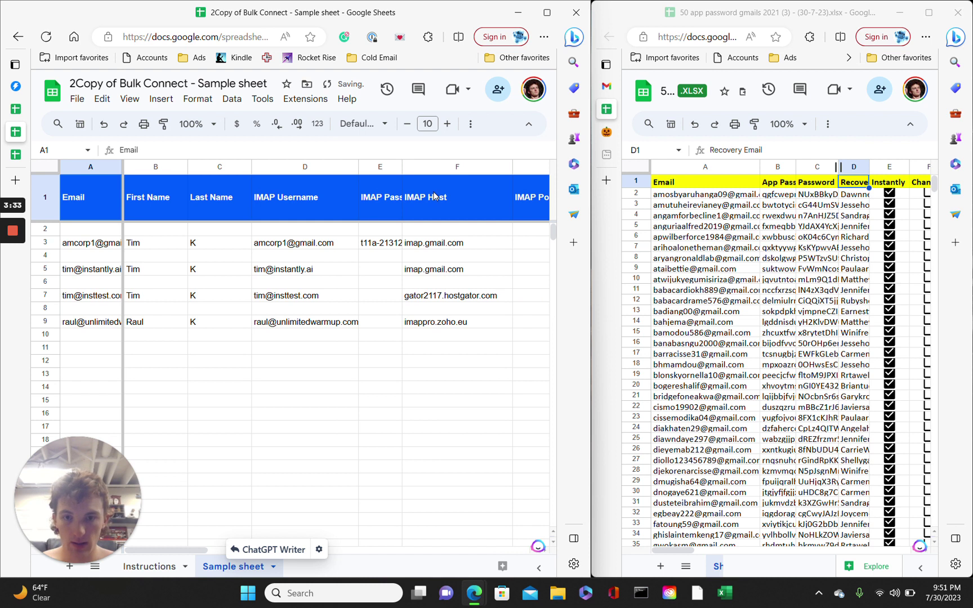
{"action": "scroll", "coordinate": [434, 195], "scroll_direction": "right", "scroll_amount": 4}
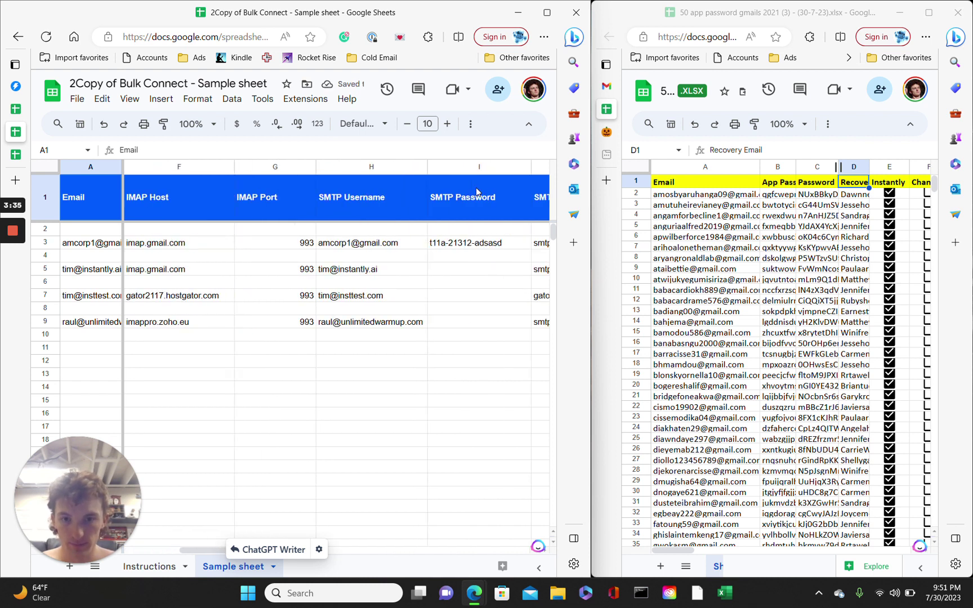
{"action": "left_click_drag", "start_coordinate": [531, 167], "coordinate": [470, 166]}
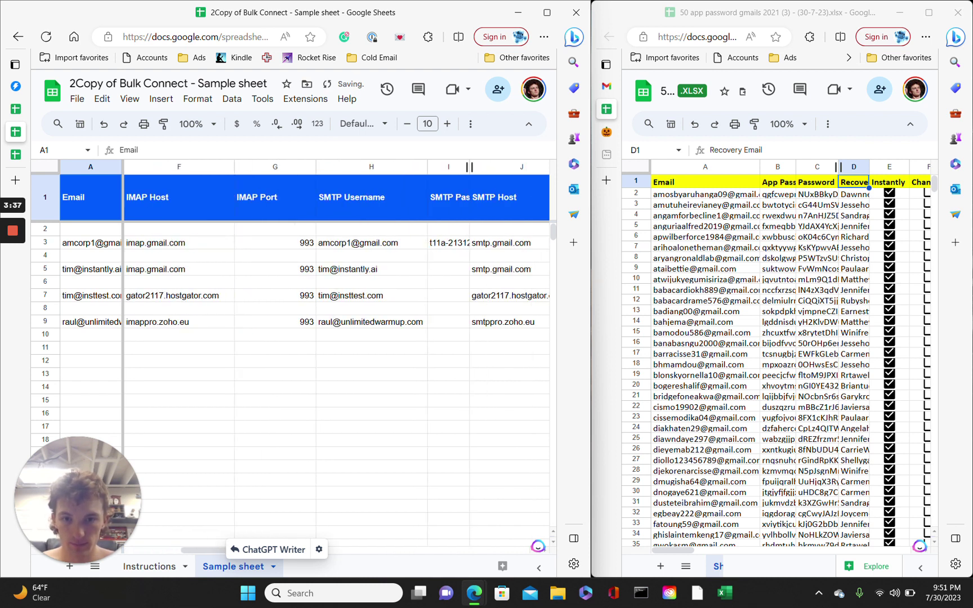
{"action": "scroll", "coordinate": [469, 167], "scroll_direction": "right", "scroll_amount": 3}
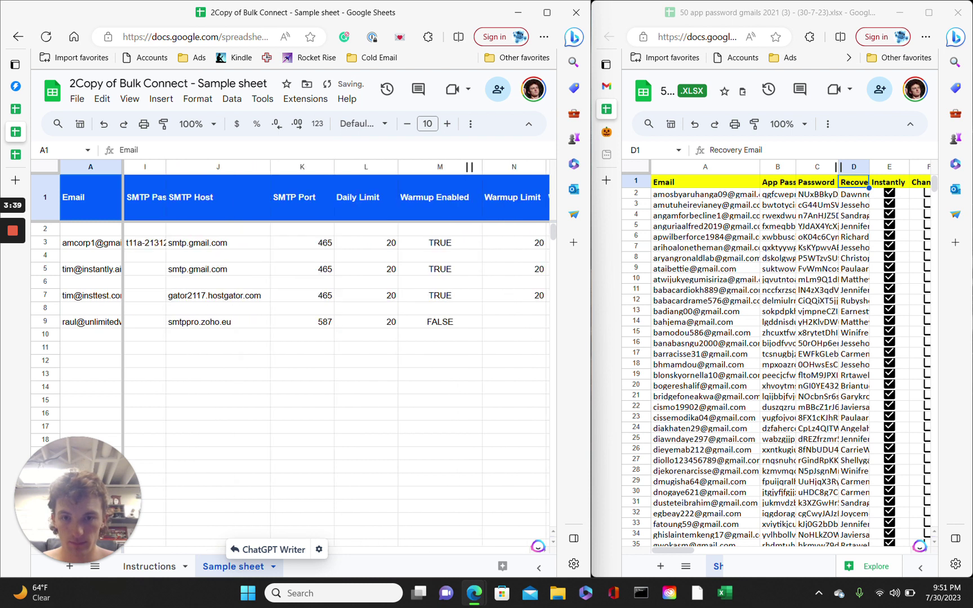
{"action": "scroll", "coordinate": [469, 167], "scroll_direction": "right", "scroll_amount": 2}
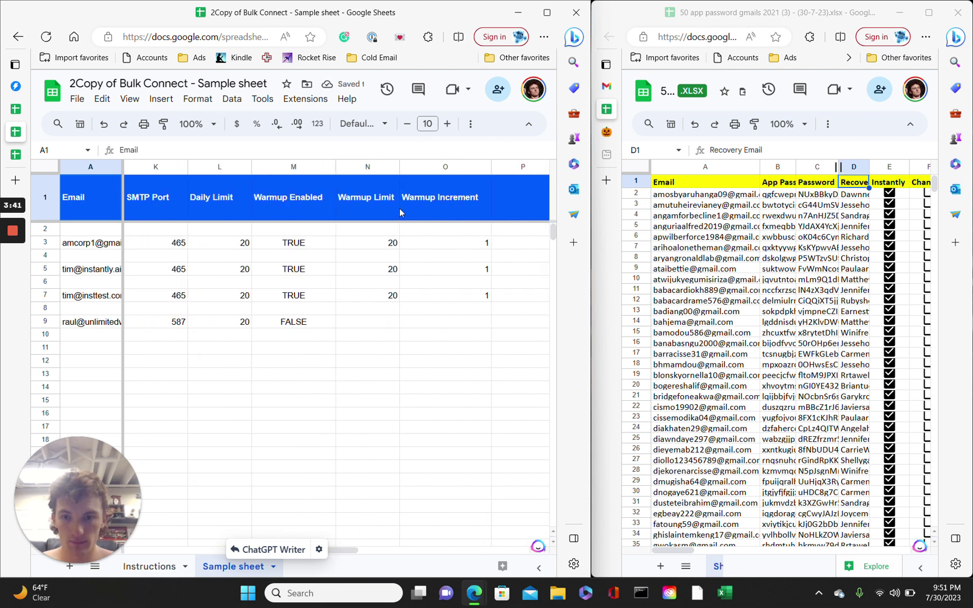
{"action": "scroll", "coordinate": [338, 248], "scroll_direction": "left", "scroll_amount": 8}
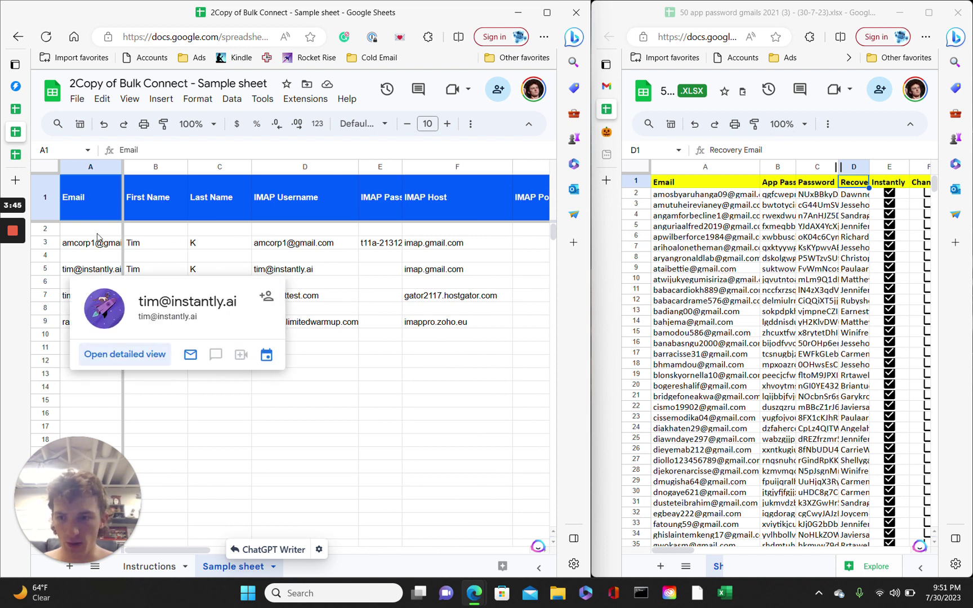
- Paste the 50 purchased email addresses into the Email column starting at A3
{"action": "left_click", "coordinate": [687, 195]}
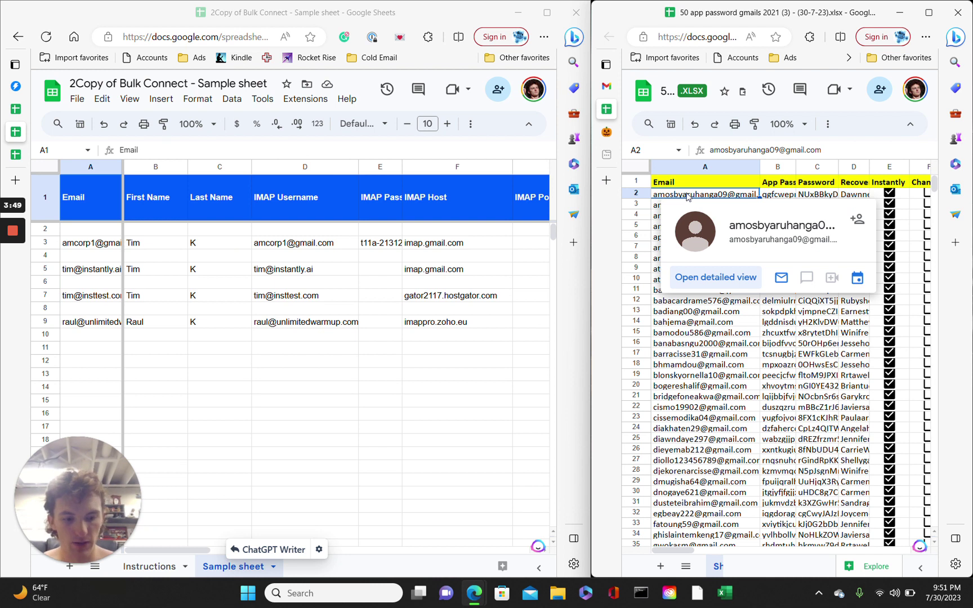
{"action": "key", "text": "ctrl+shift+Down"}
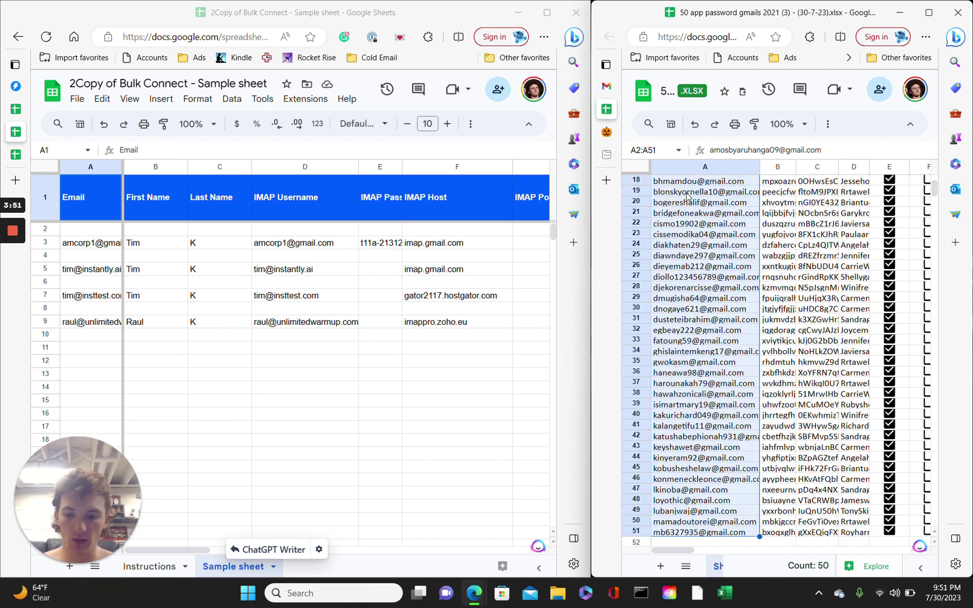
{"action": "mouse_move", "coordinate": [688, 181]}
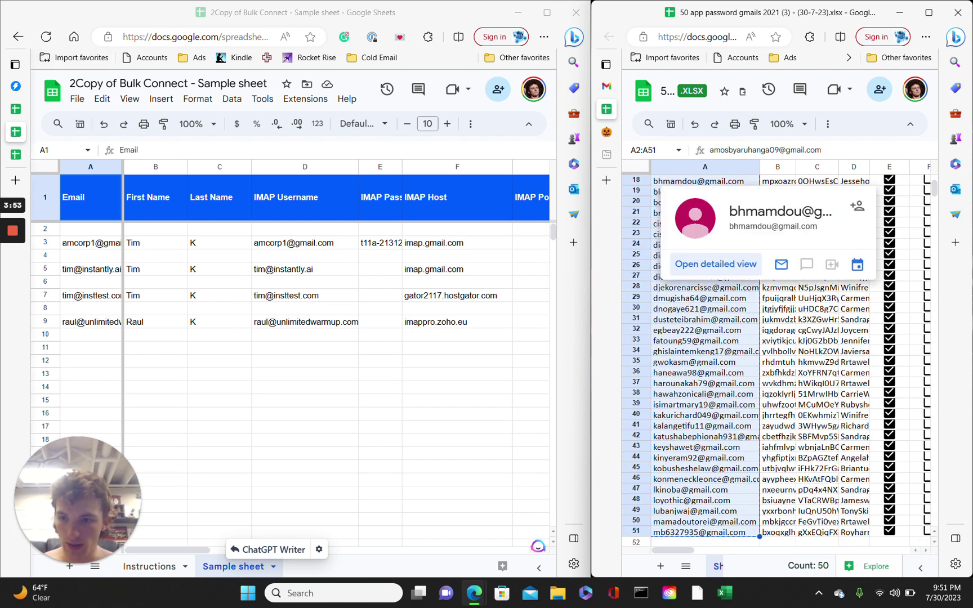
{"action": "left_click", "coordinate": [88, 244]}
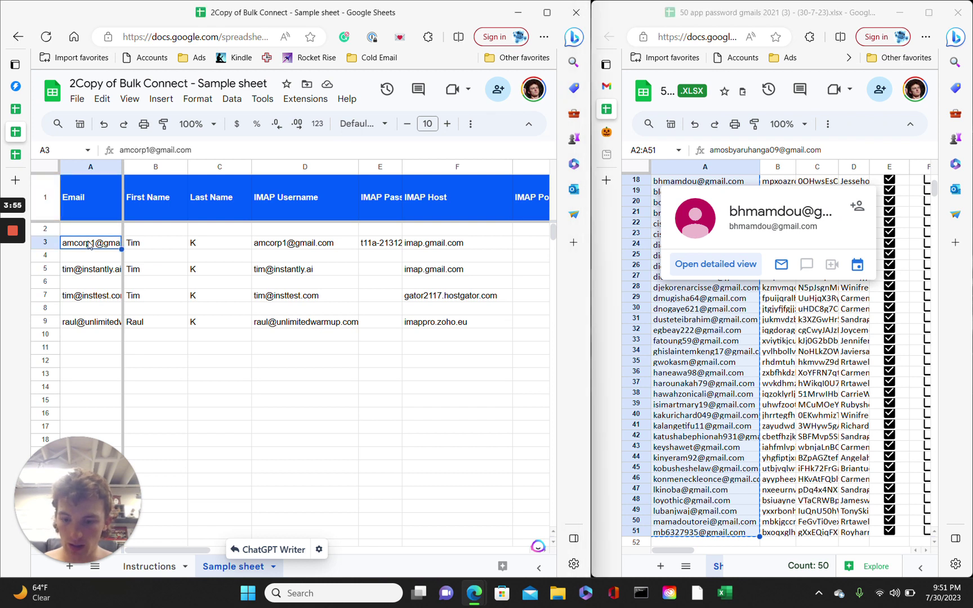
{"action": "key", "text": "ctrl+v"}
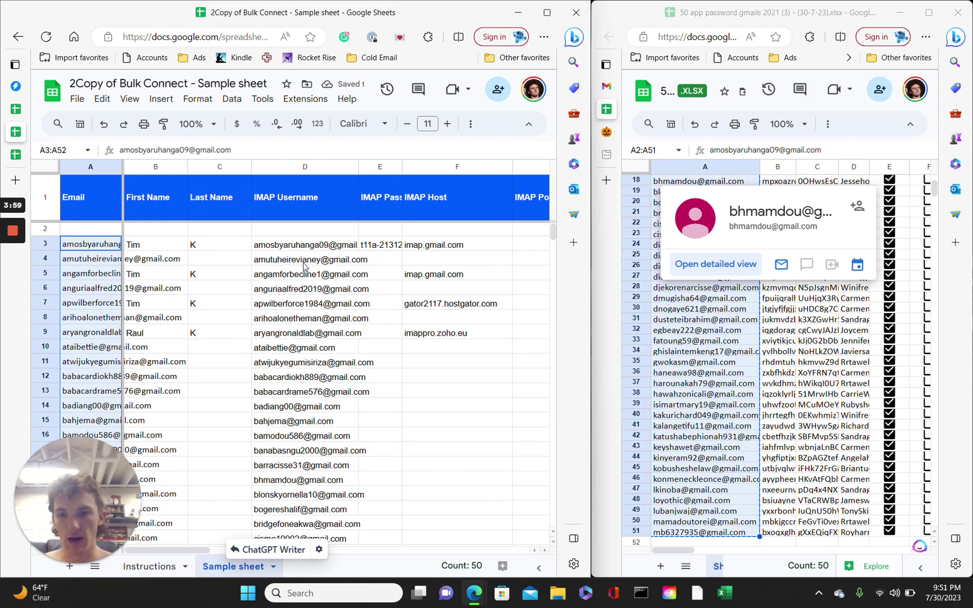
- Enter a placeholder first and last name in row 3 and fill them down to row 52
{"action": "mouse_move", "coordinate": [294, 257]}
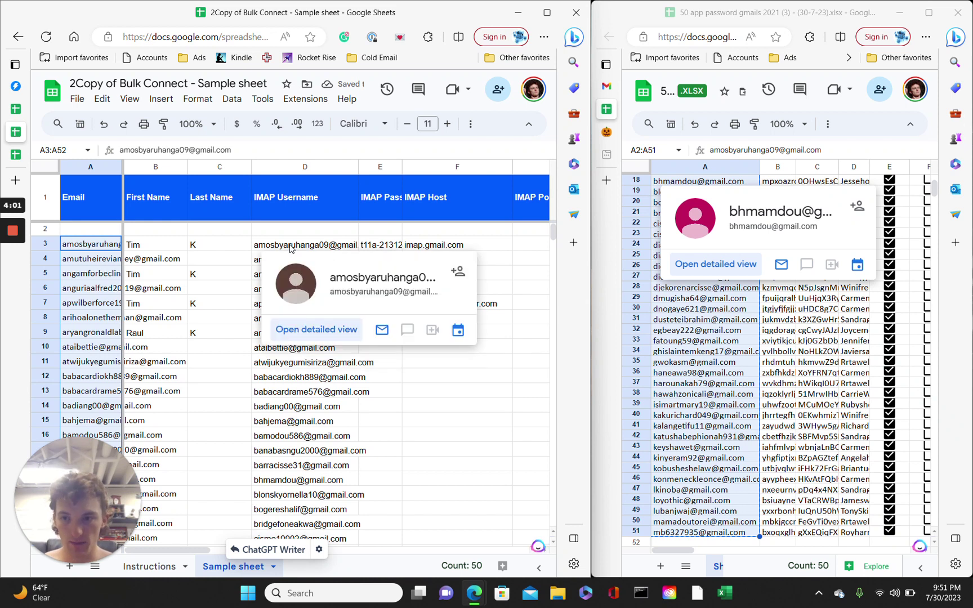
{"action": "left_click", "coordinate": [172, 245]}
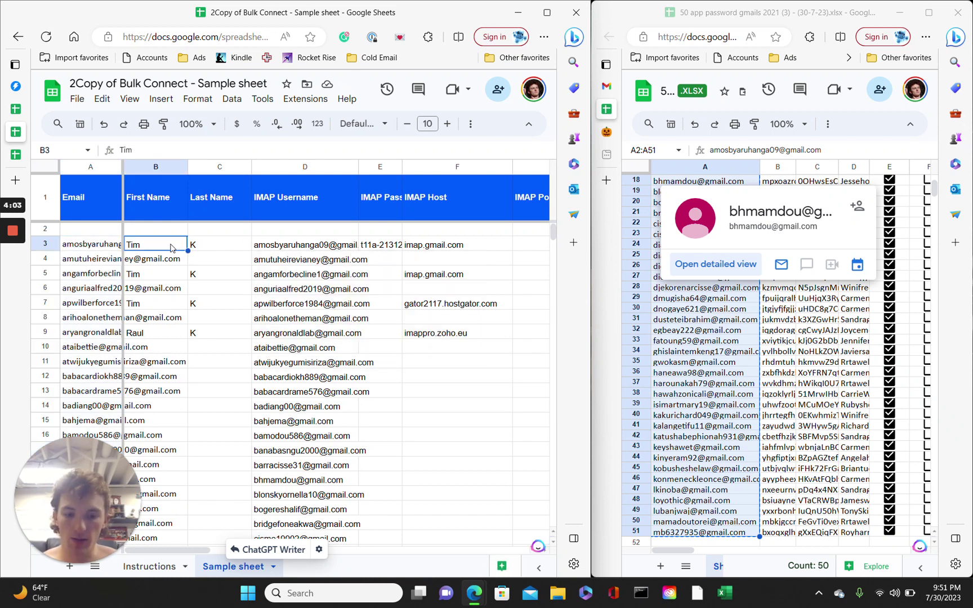
{"action": "type", "text": "Lilly"}
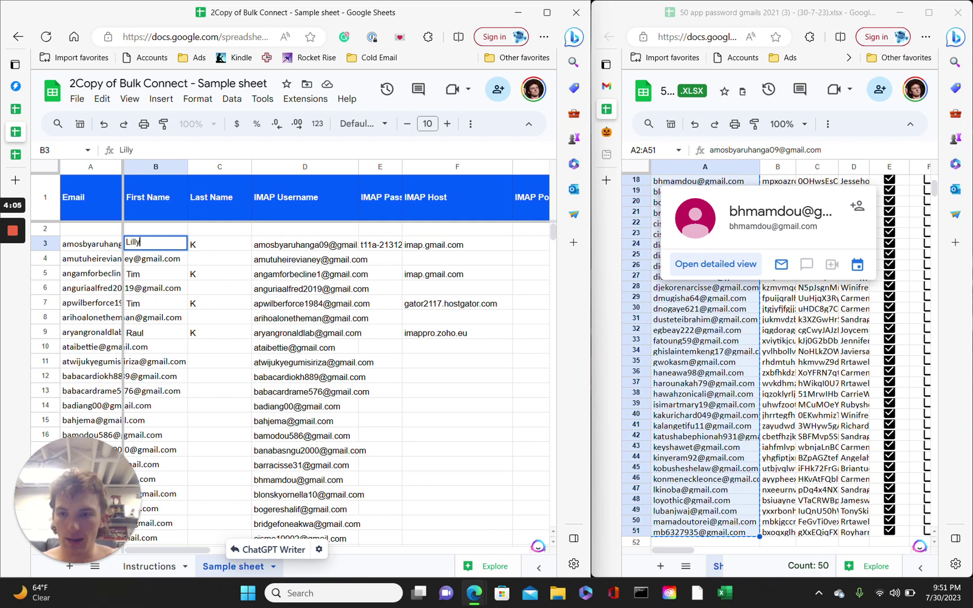
{"action": "left_click", "coordinate": [195, 243]}
{"action": "type", "text": "Pana"}
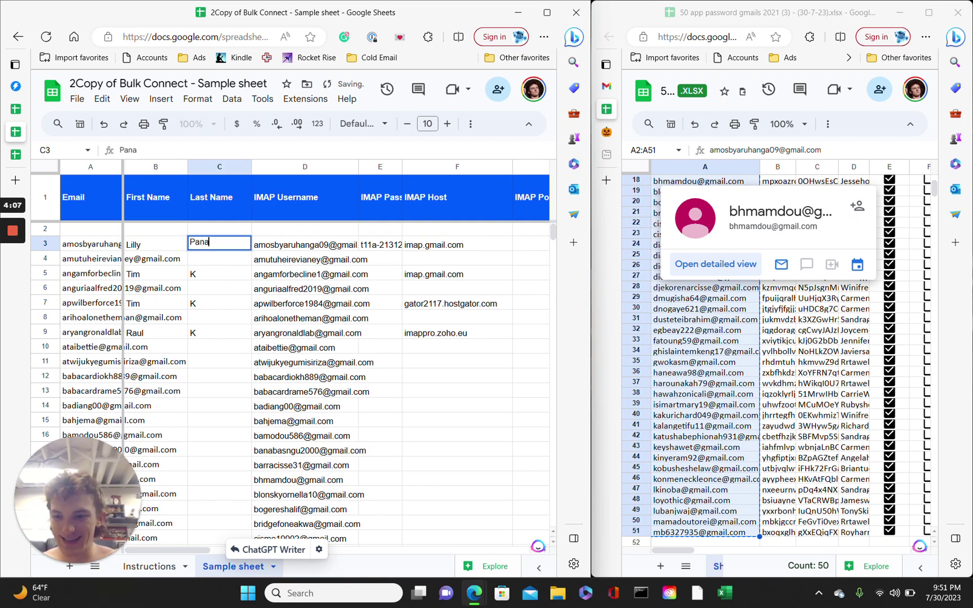
{"action": "type", "text": "s"}
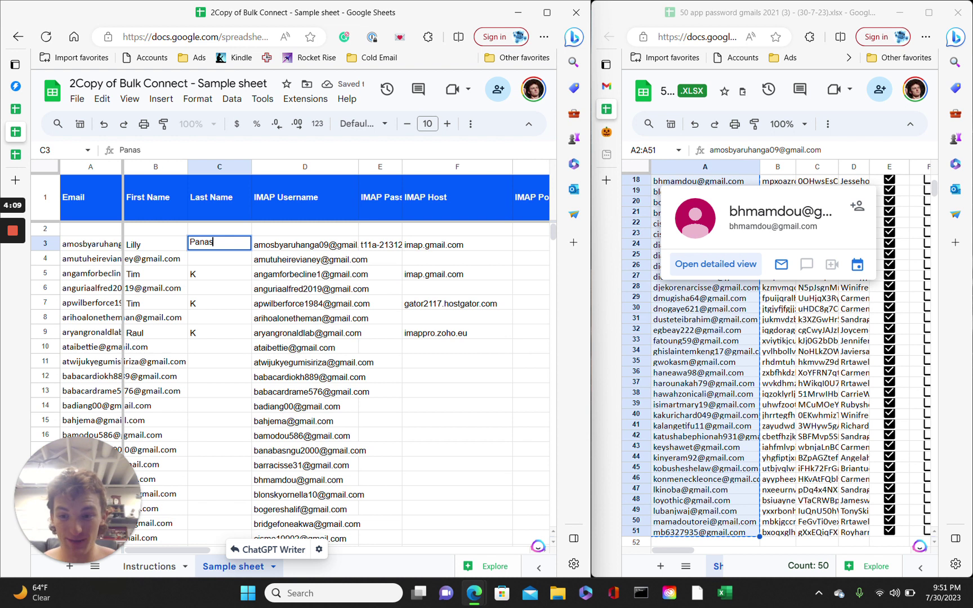
{"action": "left_click_drag", "start_coordinate": [179, 243], "coordinate": [242, 470]}
{"action": "scroll", "coordinate": [233, 394], "scroll_direction": "up", "scroll_amount": 10}
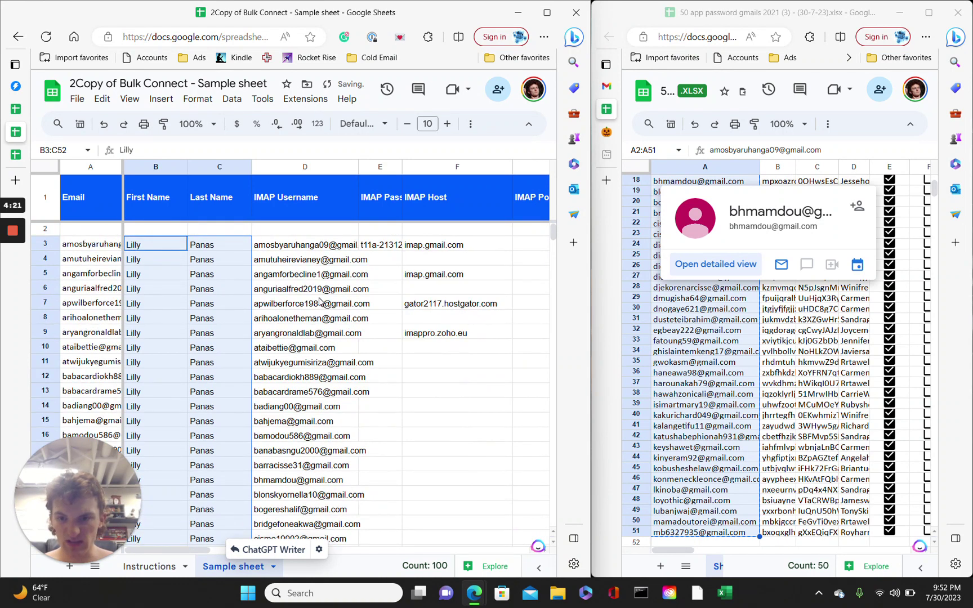
- Paste the 50 app passwords from the accounts sheet into the IMAP Password column at E3
{"action": "left_click", "coordinate": [385, 249]}
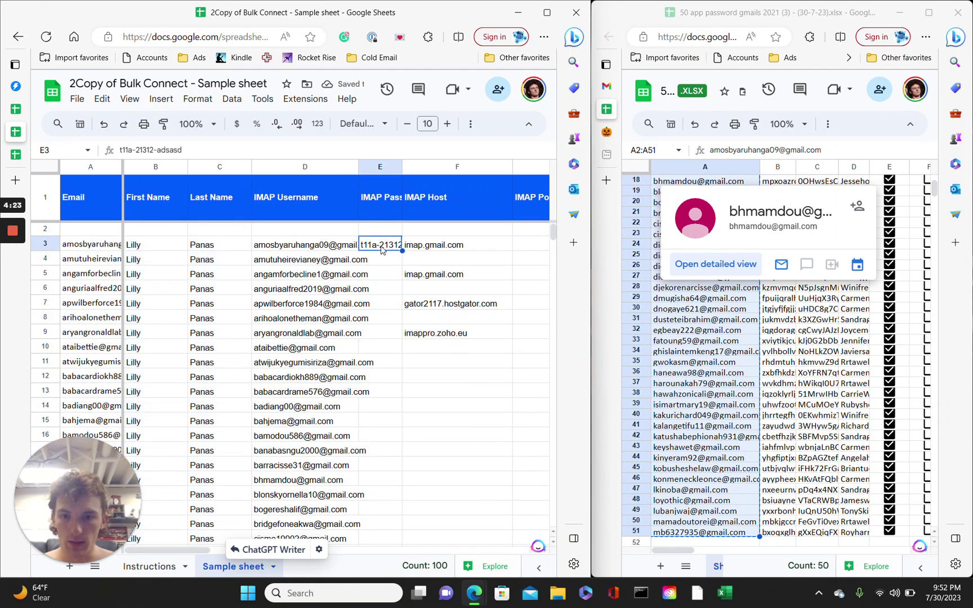
{"action": "left_click", "coordinate": [383, 187]}
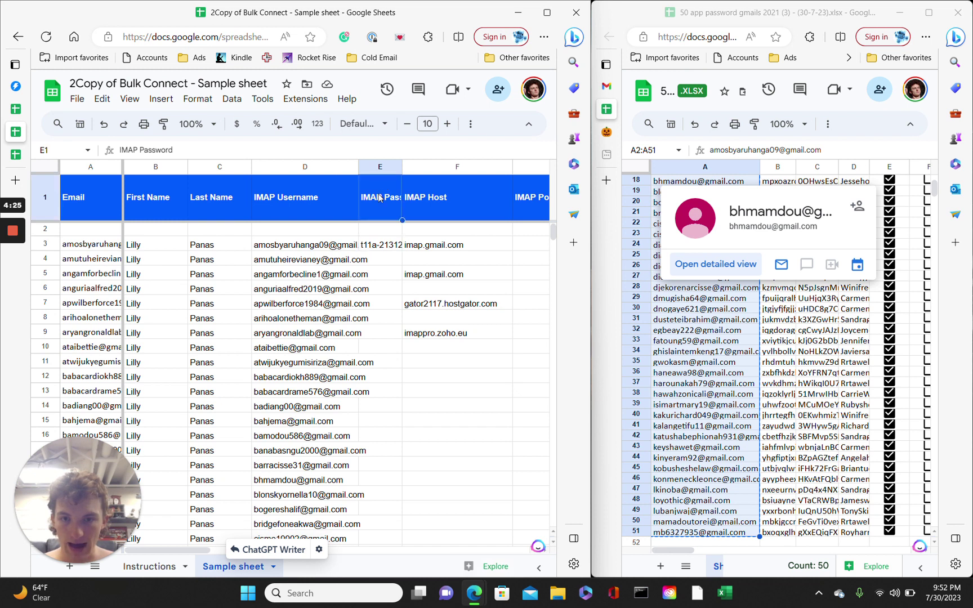
{"action": "left_click", "coordinate": [790, 320]}
{"action": "scroll", "coordinate": [791, 320], "scroll_direction": "up", "scroll_amount": 5}
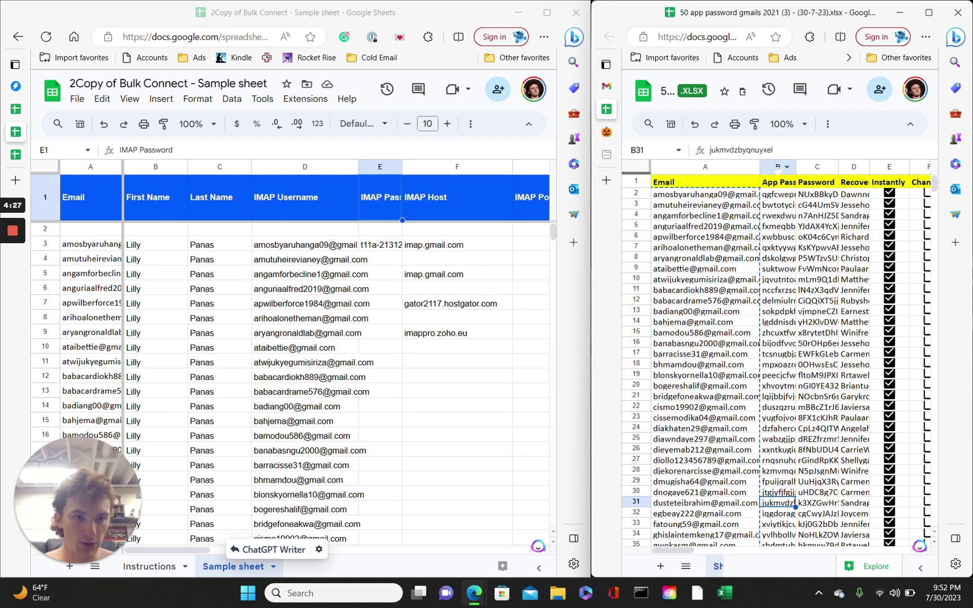
{"action": "left_click", "coordinate": [777, 197]}
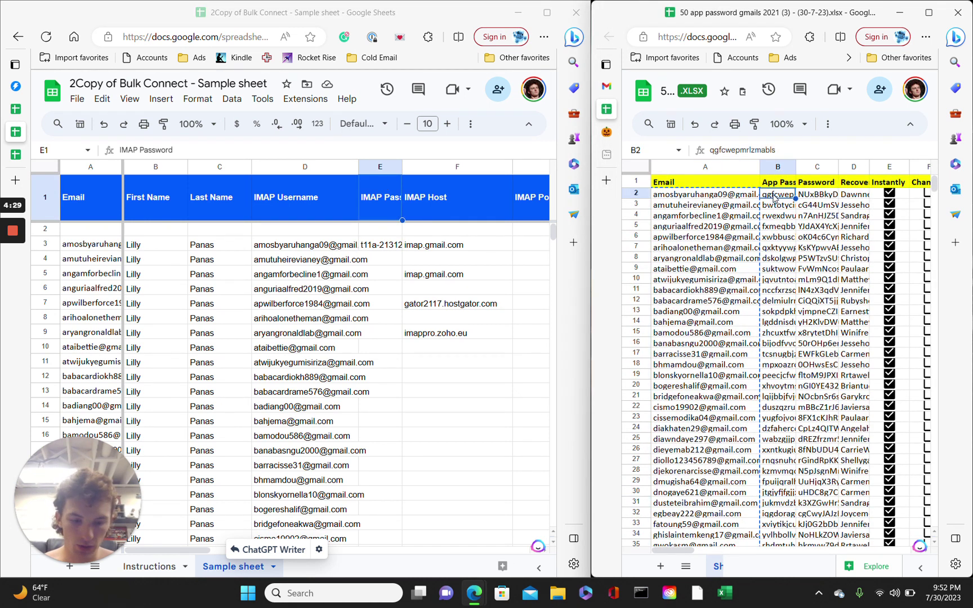
{"action": "key", "text": "ctrl+shift+Down"}
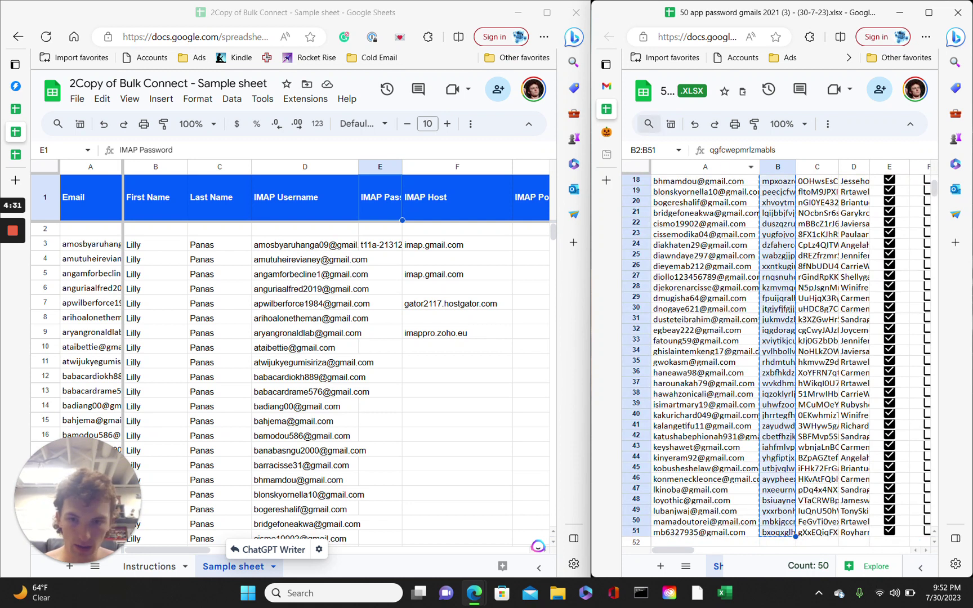
{"action": "left_click", "coordinate": [388, 248]}
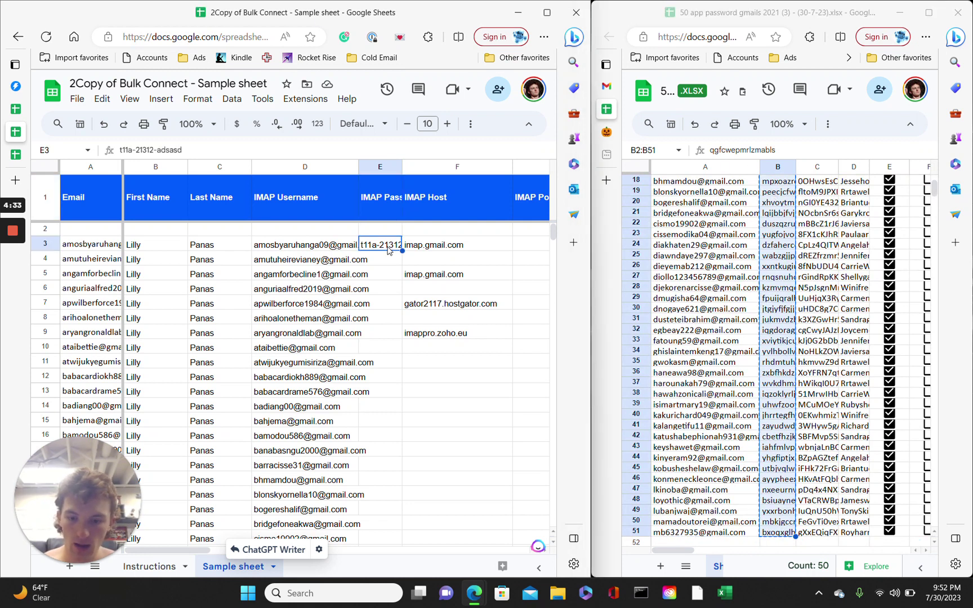
{"action": "key", "text": "ctrl+v"}
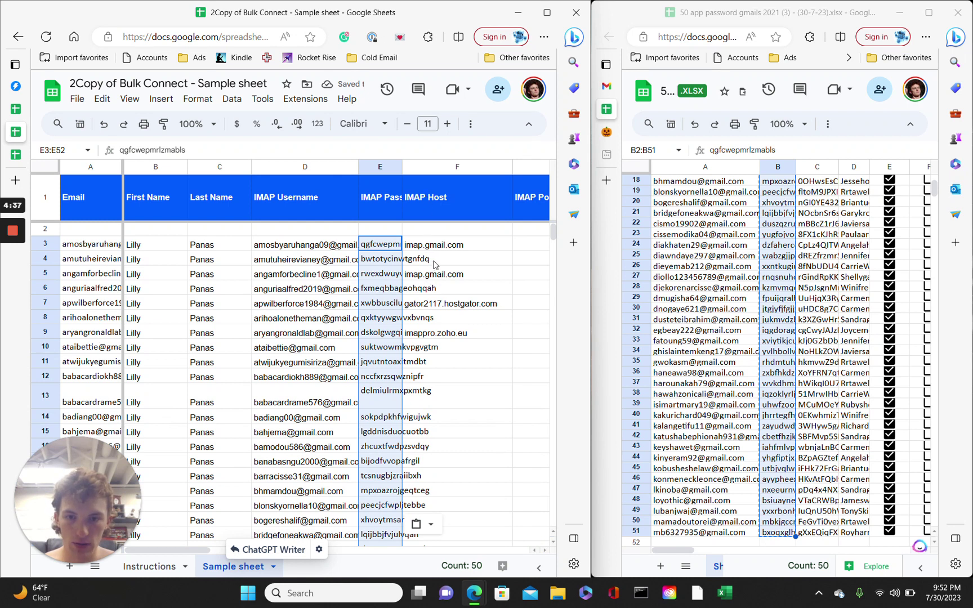
- Clear the old IMAP Host entries and fill imap.gmail.com from F3 down to row 52
{"action": "left_click_drag", "start_coordinate": [433, 264], "coordinate": [445, 511]}
{"action": "key", "text": "Delete"}
{"action": "scroll", "coordinate": [447, 511], "scroll_direction": "up", "scroll_amount": 10}
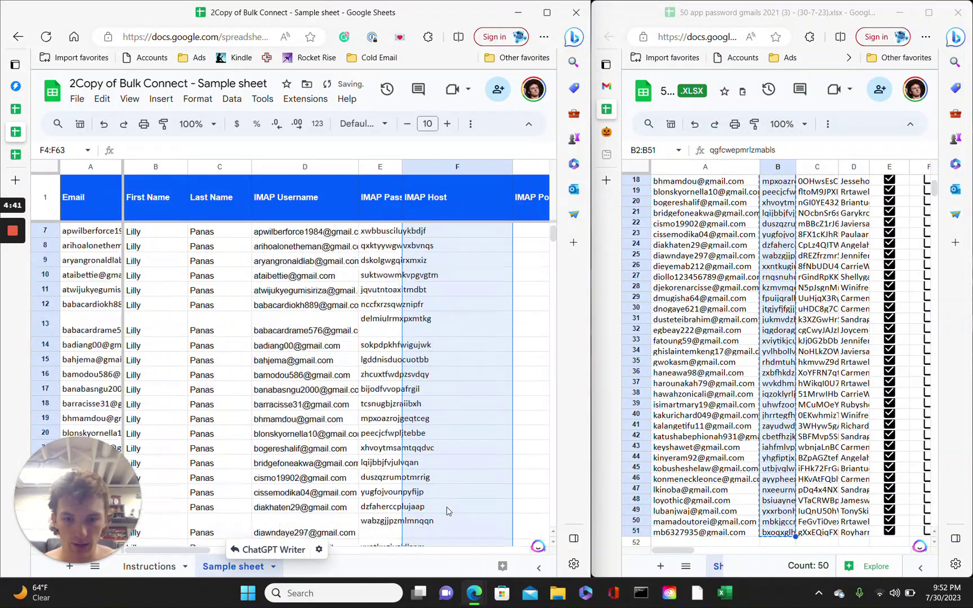
{"action": "scroll", "coordinate": [448, 511], "scroll_direction": "up", "scroll_amount": 2}
{"action": "left_click", "coordinate": [449, 243]}
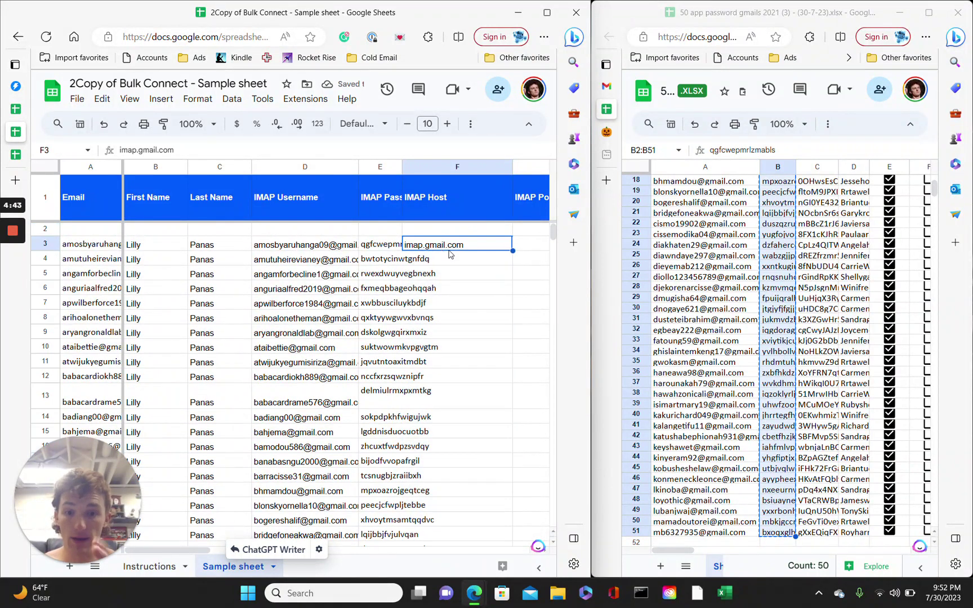
{"action": "left_click", "coordinate": [511, 257]}
{"action": "key", "text": "Up"}
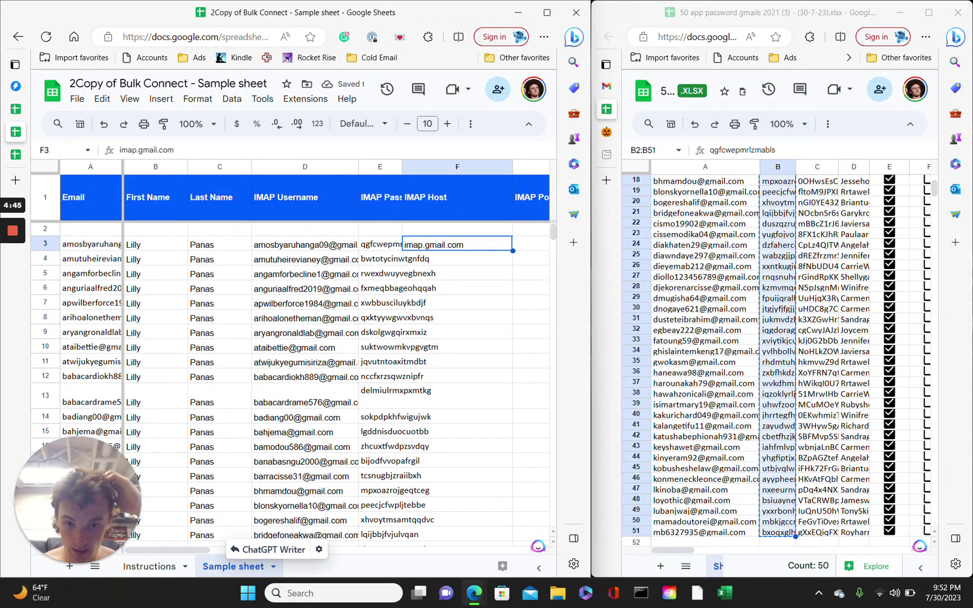
{"action": "left_click_drag", "start_coordinate": [512, 251], "coordinate": [462, 275]}
{"action": "scroll", "coordinate": [465, 275], "scroll_direction": "up", "scroll_amount": 10}
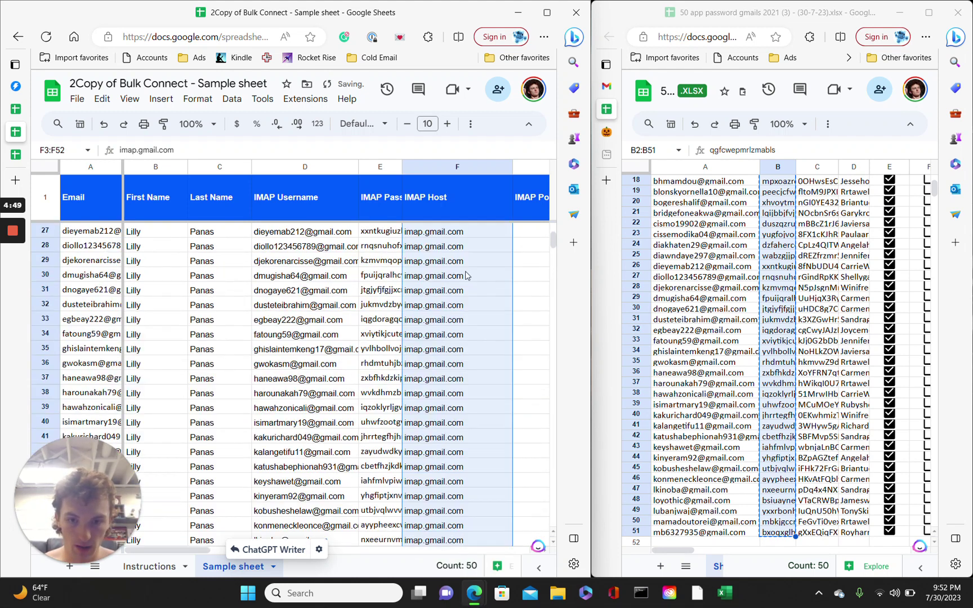
{"action": "scroll", "coordinate": [466, 275], "scroll_direction": "right", "scroll_amount": 2}
- Copy port 993 from G3 down the IMAP Port column through row 52
{"action": "left_click", "coordinate": [472, 276]}
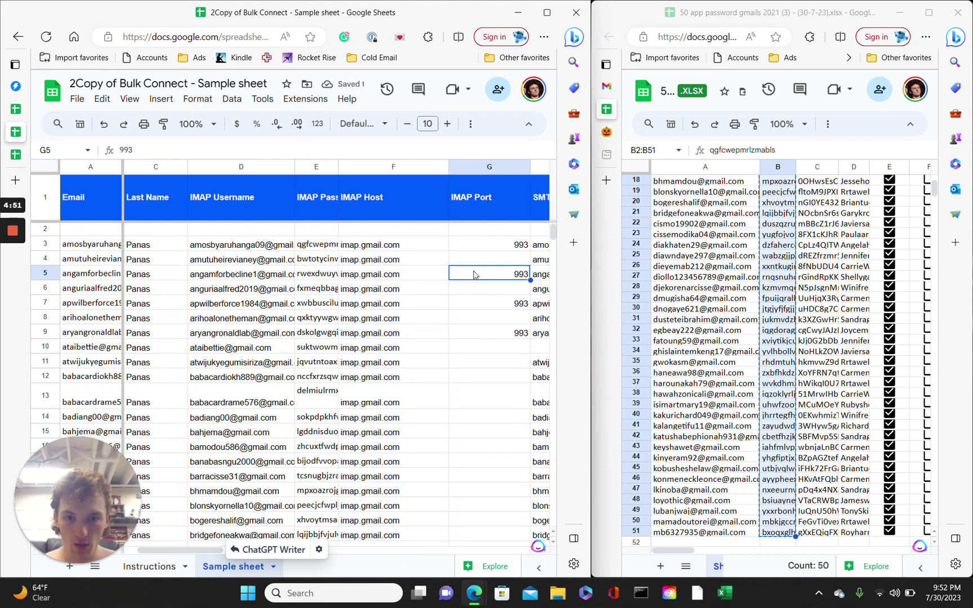
{"action": "scroll", "coordinate": [473, 276], "scroll_direction": "right", "scroll_amount": 2}
{"action": "left_click", "coordinate": [455, 249]}
{"action": "left_click_drag", "start_coordinate": [467, 250], "coordinate": [400, 413]}
{"action": "scroll", "coordinate": [400, 414], "scroll_direction": "up", "scroll_amount": 10}
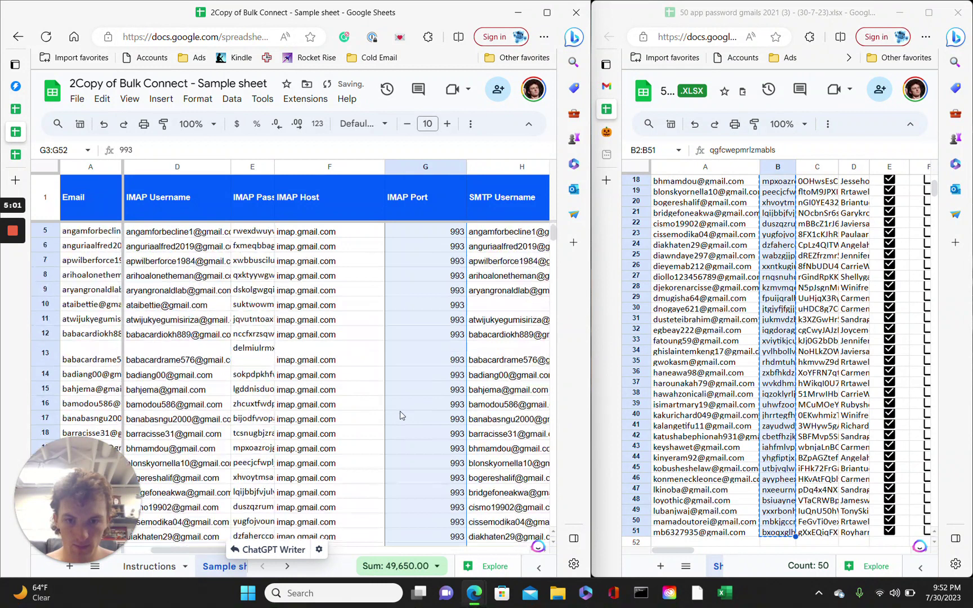
{"action": "scroll", "coordinate": [400, 415], "scroll_direction": "up", "scroll_amount": 1}
{"action": "scroll", "coordinate": [401, 416], "scroll_direction": "right", "scroll_amount": 2}
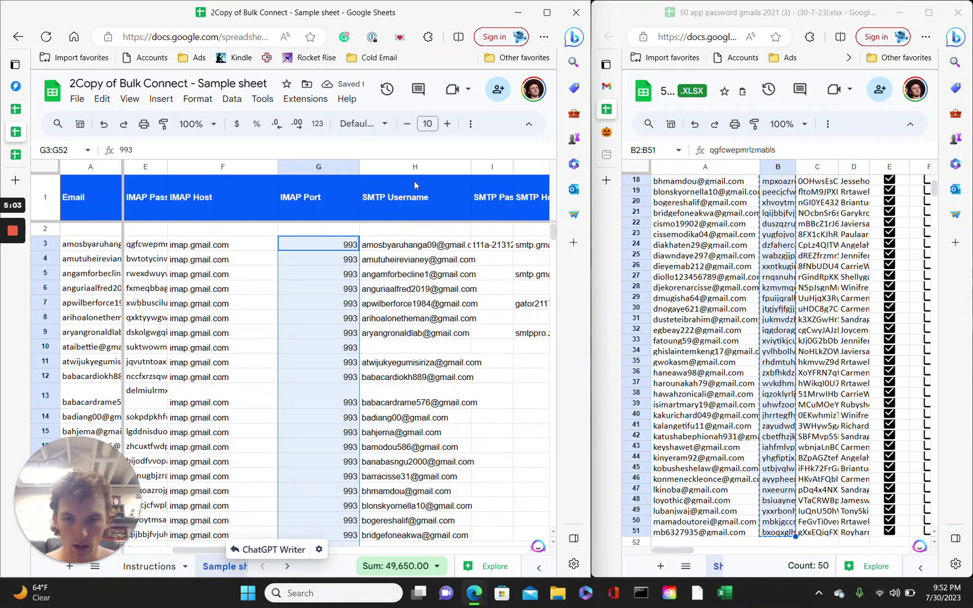
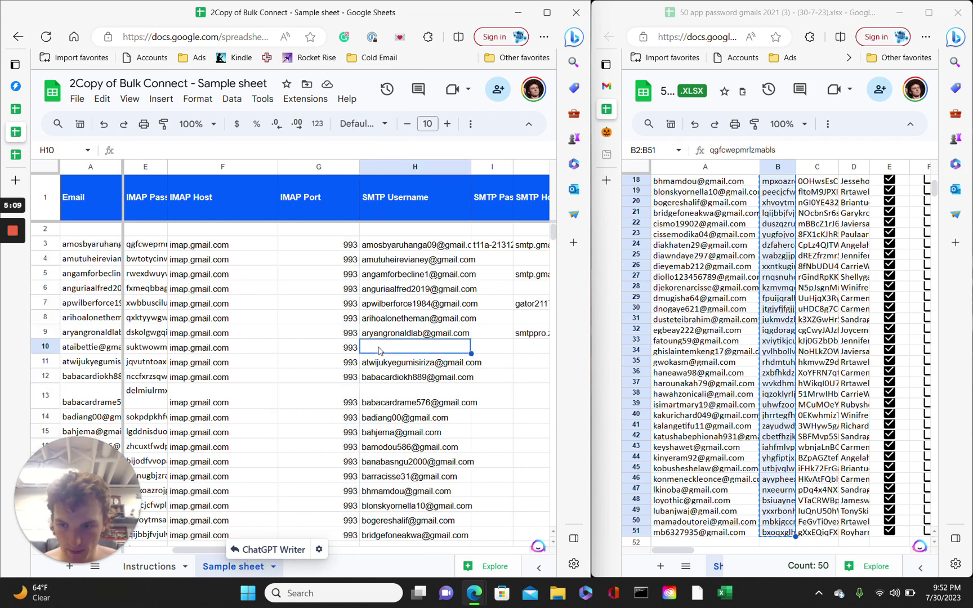
{"action": "scroll", "coordinate": [379, 351], "scroll_direction": "left", "scroll_amount": 2}
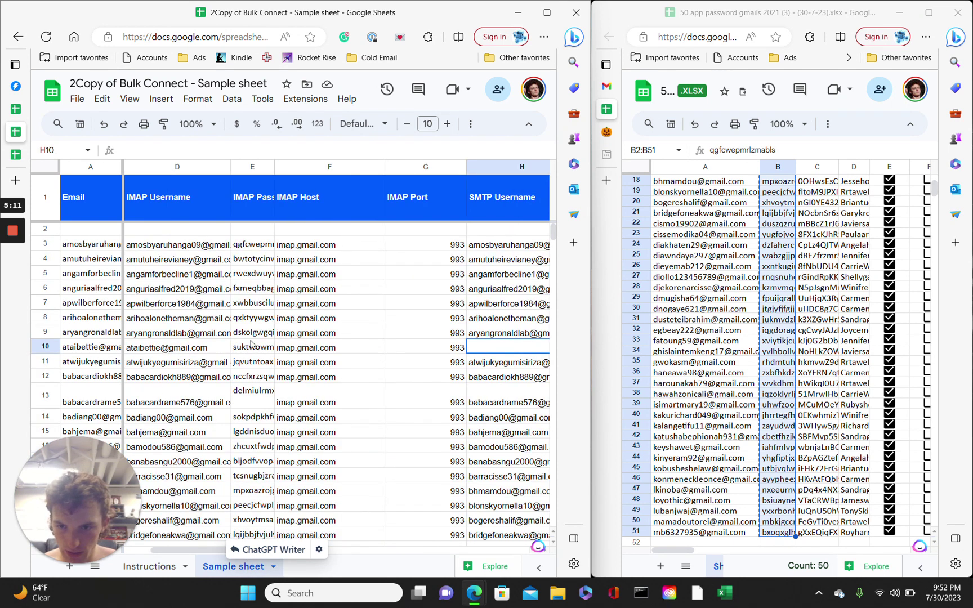
{"action": "left_click", "coordinate": [145, 351]}
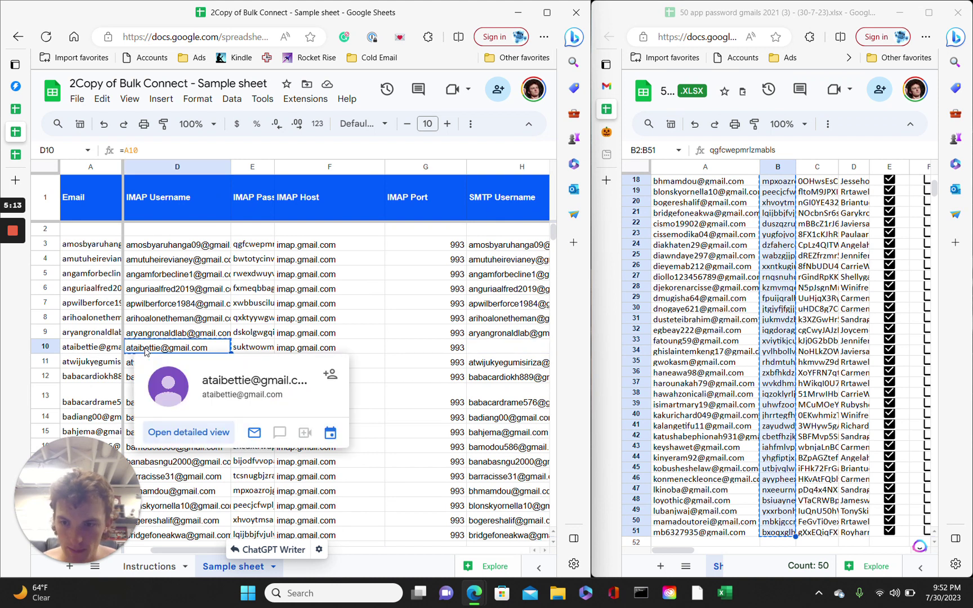
{"action": "key", "text": "ctrl+c"}
{"action": "left_click", "coordinate": [480, 348]}
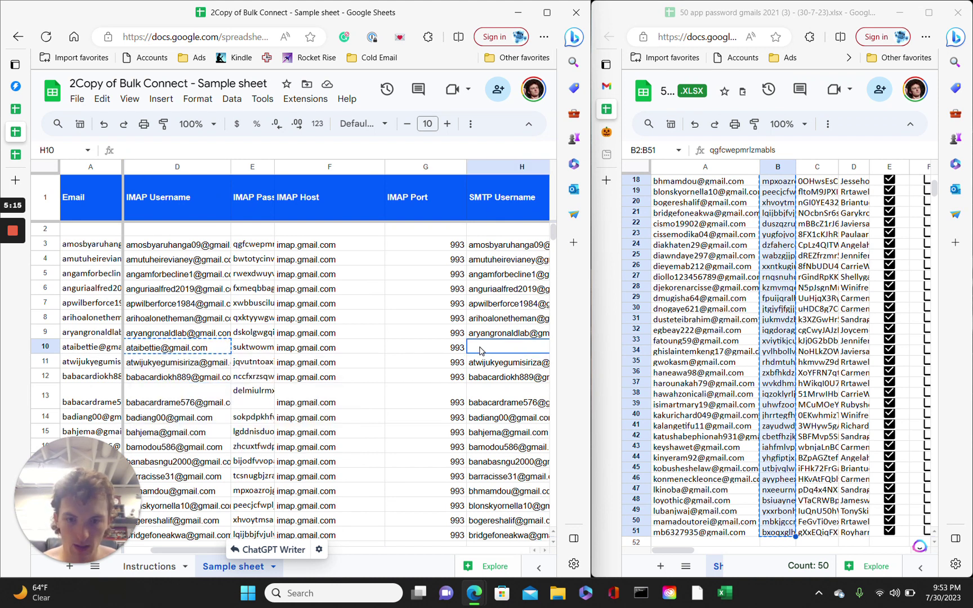
{"action": "key", "text": "ctrl+v"}
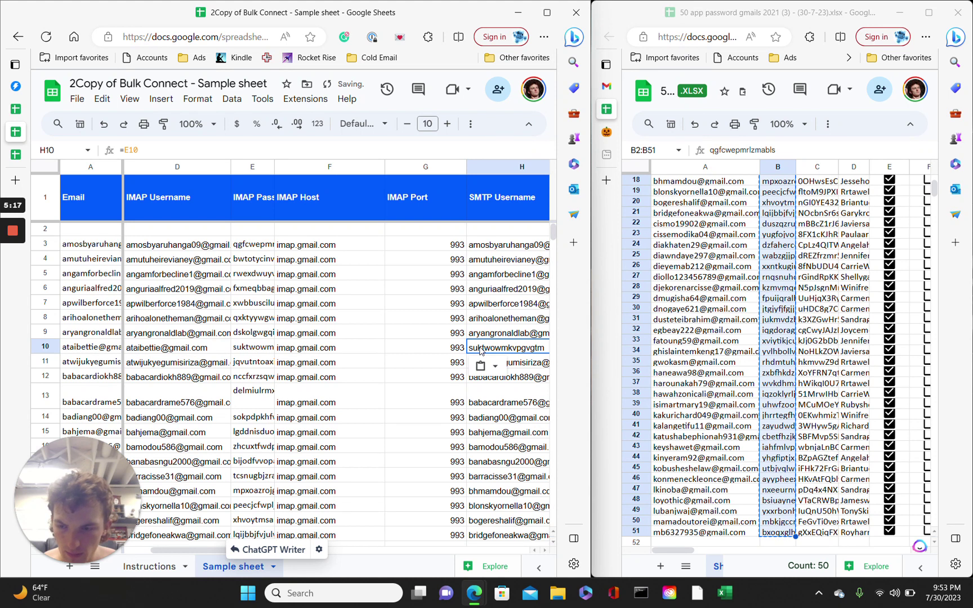
{"action": "left_click", "coordinate": [164, 346]}
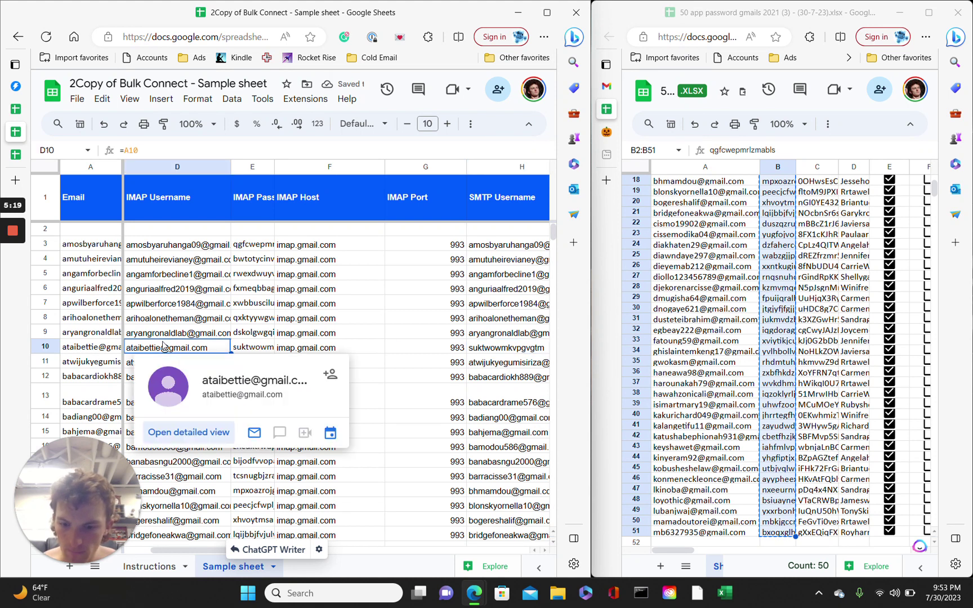
{"action": "key", "text": "ctrl+c"}
{"action": "left_click", "coordinate": [493, 349]}
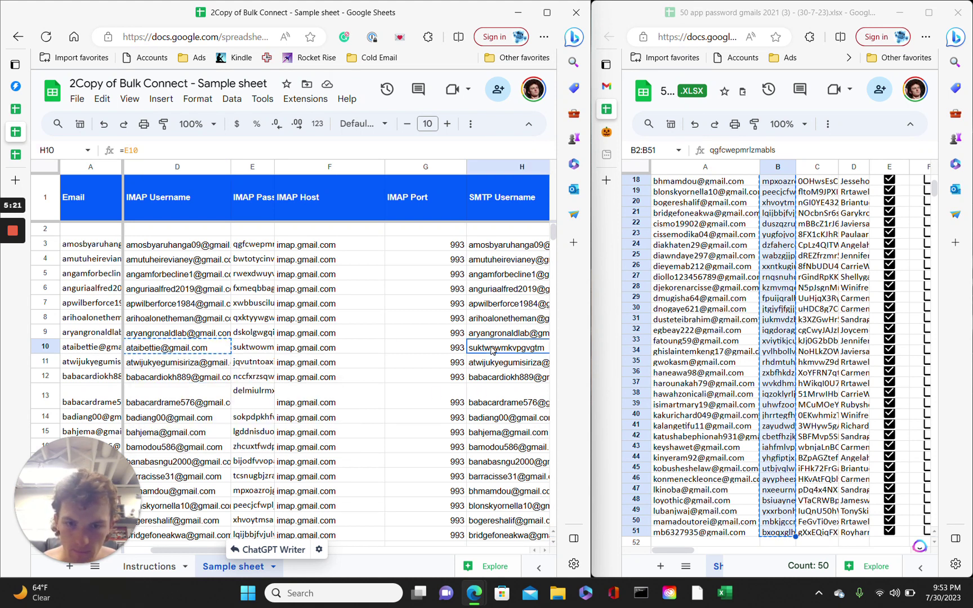
{"action": "key", "text": "ctrl+v"}
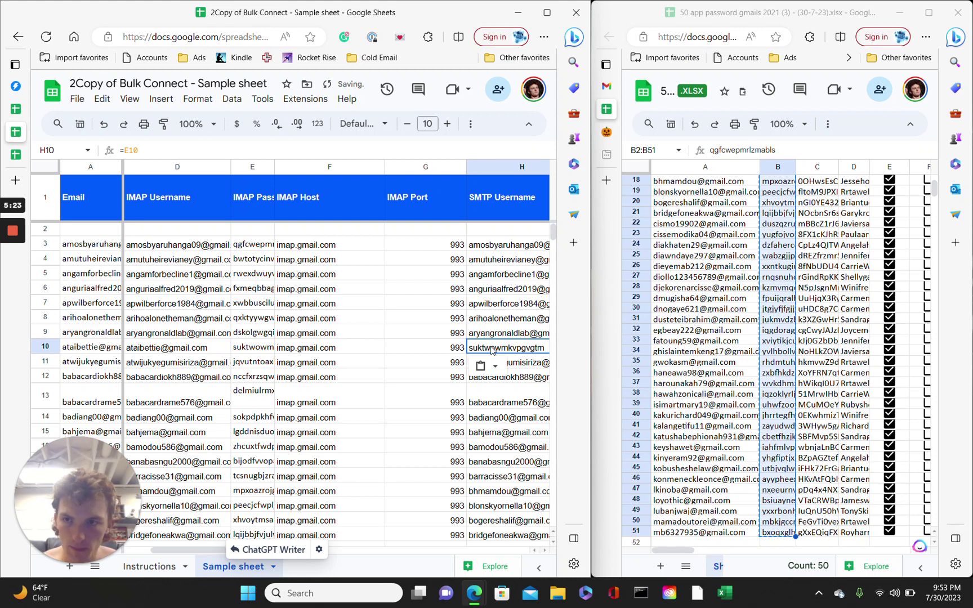
{"action": "scroll", "coordinate": [487, 358], "scroll_direction": "right", "scroll_amount": 2}
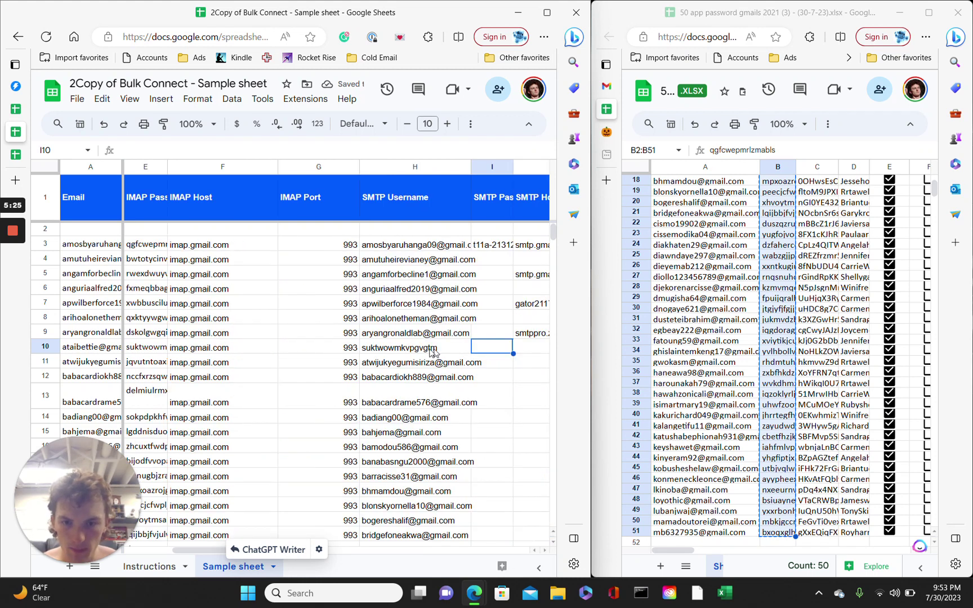
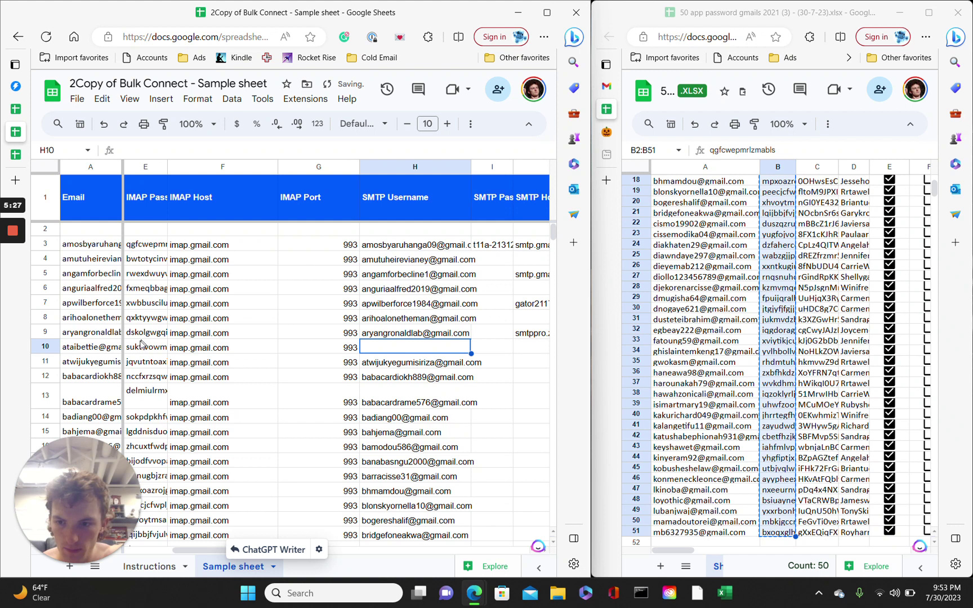
- Copy row 10's email address from A10 into H10 as its SMTP username, dismissing Smart Fill
{"action": "left_click", "coordinate": [104, 349]}
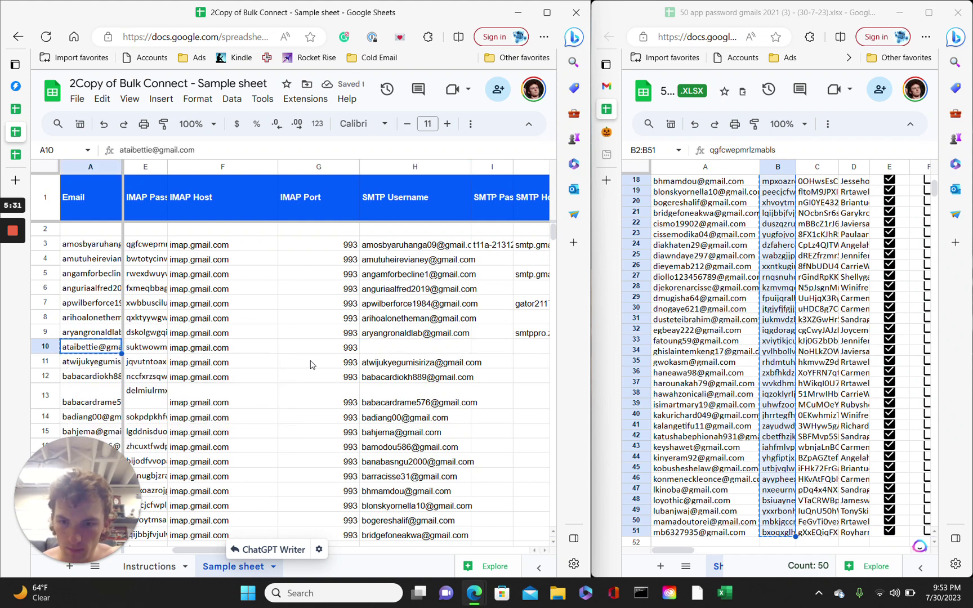
{"action": "left_click", "coordinate": [376, 347]}
{"action": "key", "text": "ctrl+v"}
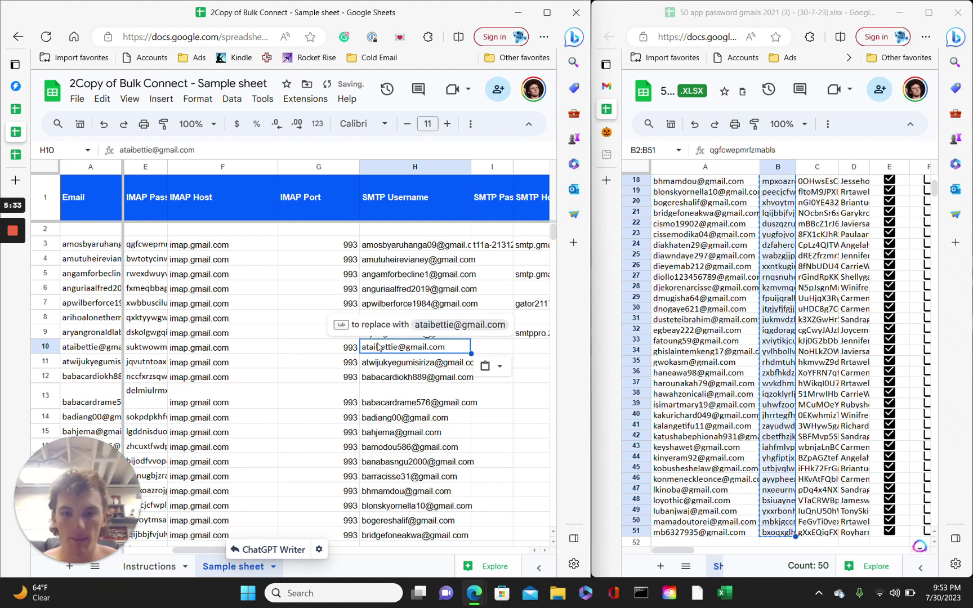
{"action": "key", "text": "Tab"}
{"action": "left_click", "coordinate": [488, 409]}
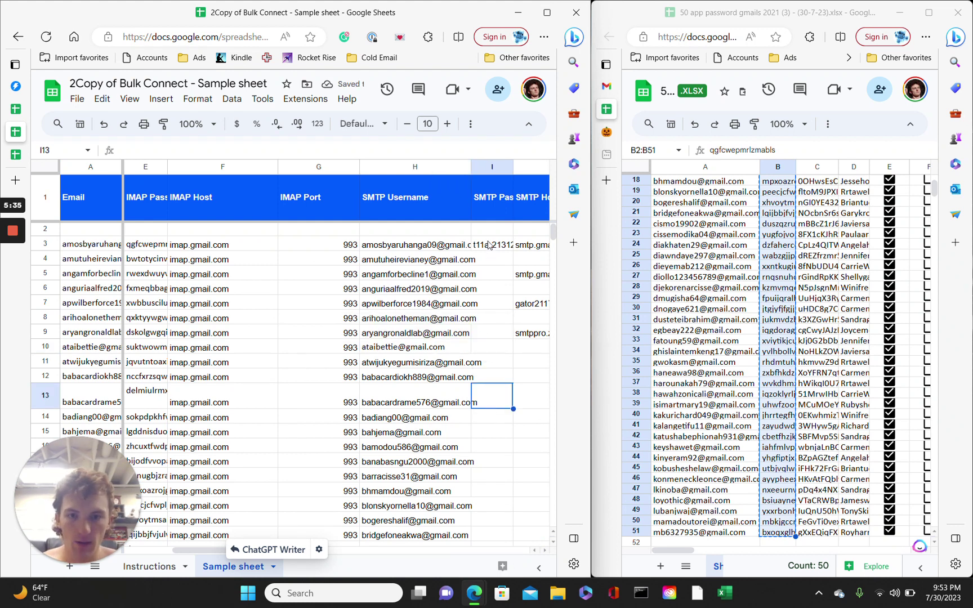
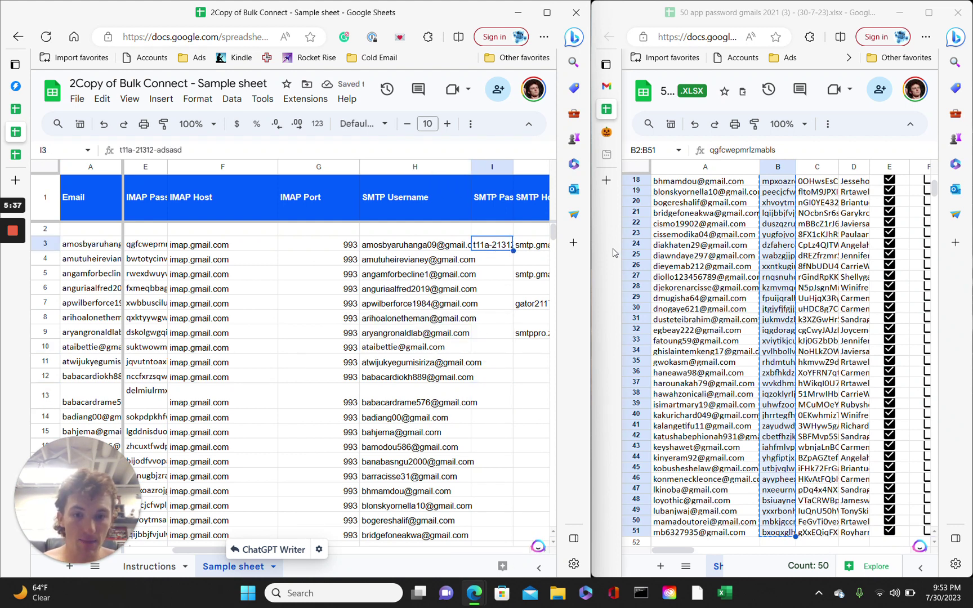
- Select the app passwords in B2:B51 of the Gmail accounts sheet
{"action": "scroll", "coordinate": [748, 217], "scroll_direction": "up", "scroll_amount": 4}
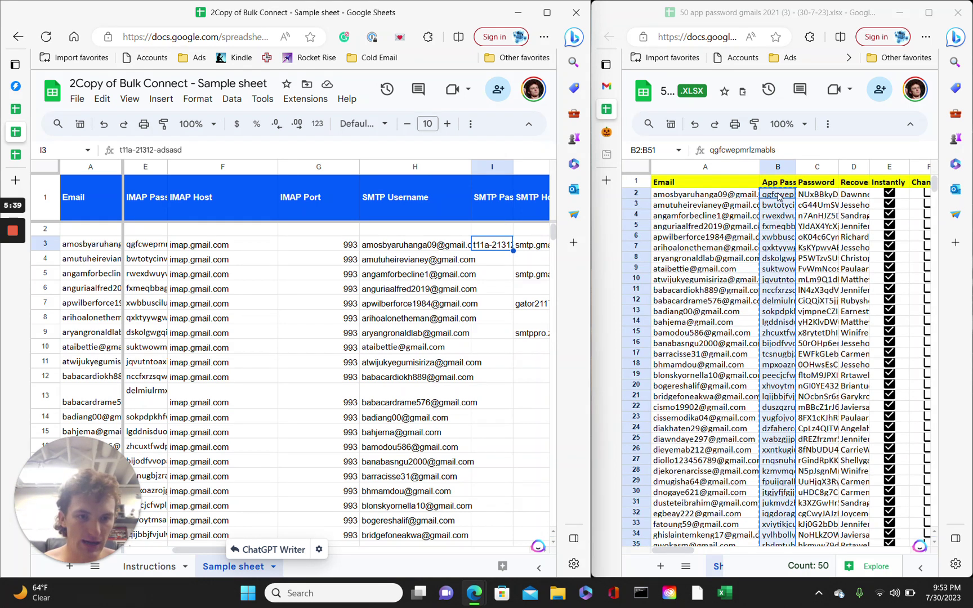
{"action": "left_click", "coordinate": [779, 194]}
{"action": "key", "text": "ctrl+shift+Down"}
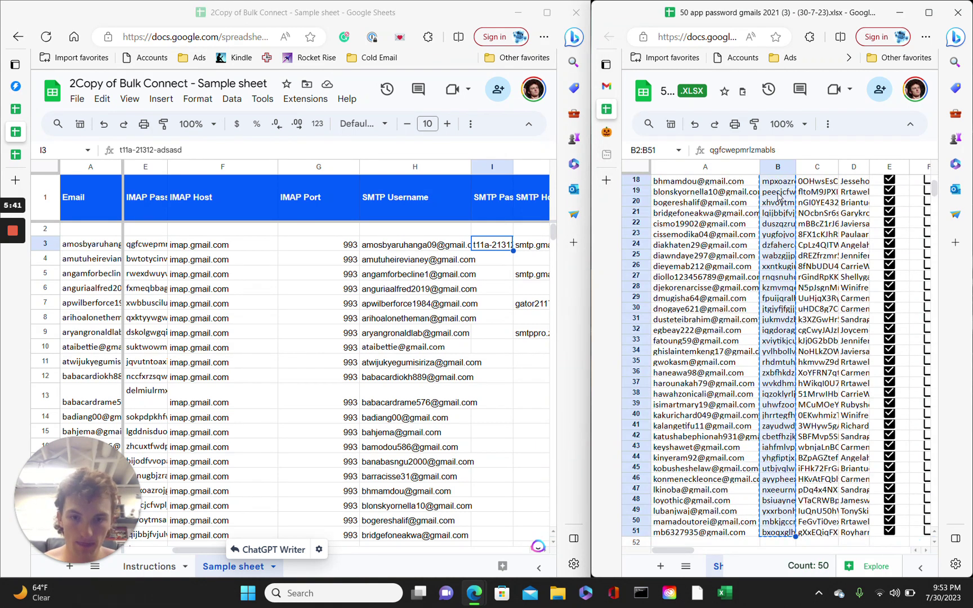
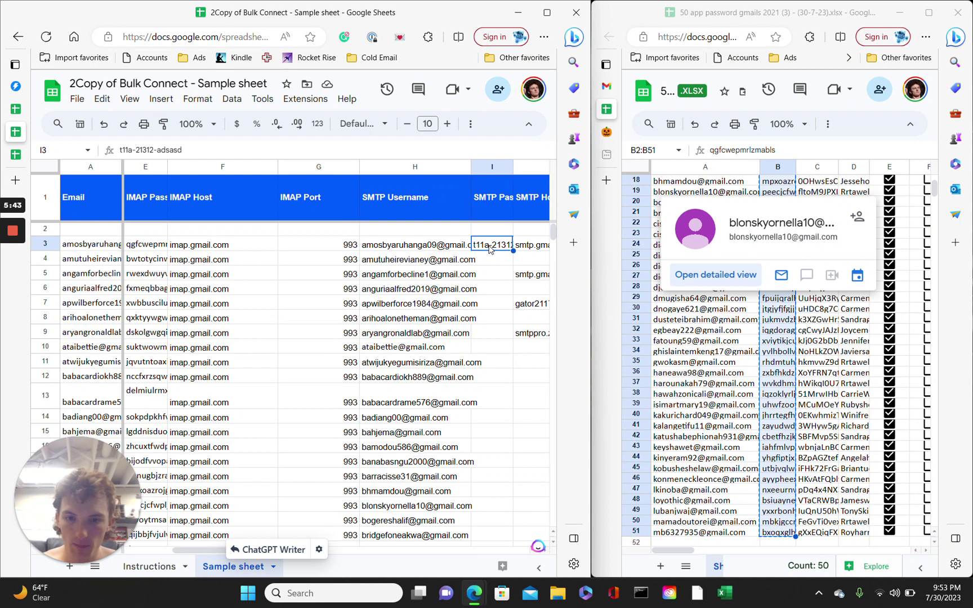
- Paste the app passwords into I3:I52, then fill smtp.gmail.com and 465 down to row 52
{"action": "key", "text": "ctrl+v"}
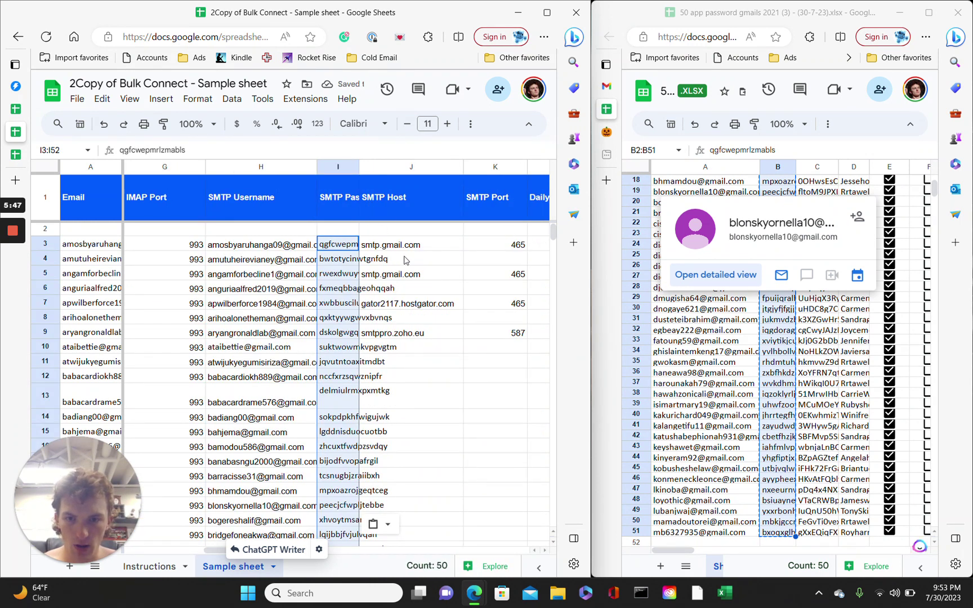
{"action": "left_click", "coordinate": [405, 260]}
{"action": "left_click", "coordinate": [420, 246]}
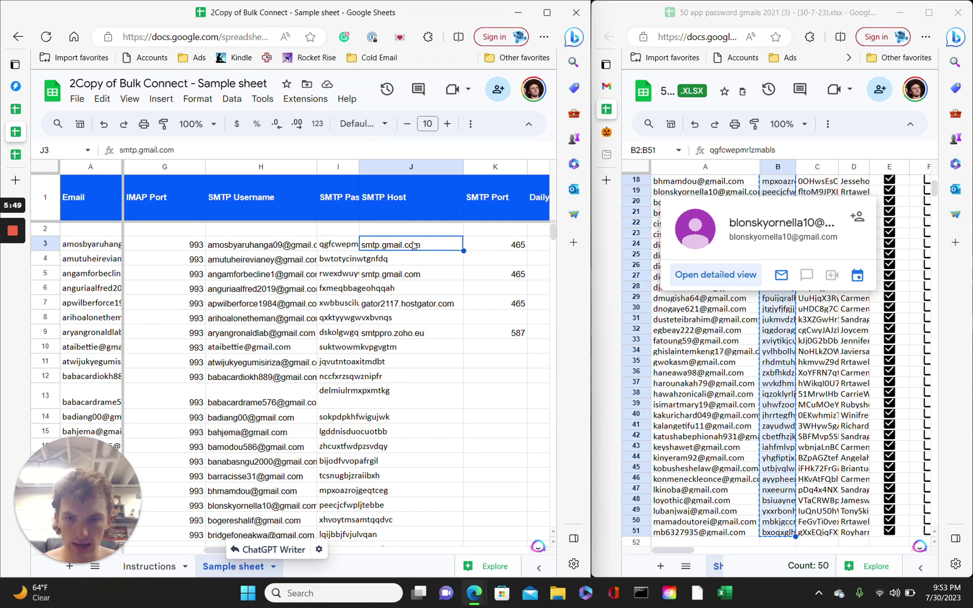
{"action": "left_click_drag", "start_coordinate": [464, 252], "coordinate": [439, 436]}
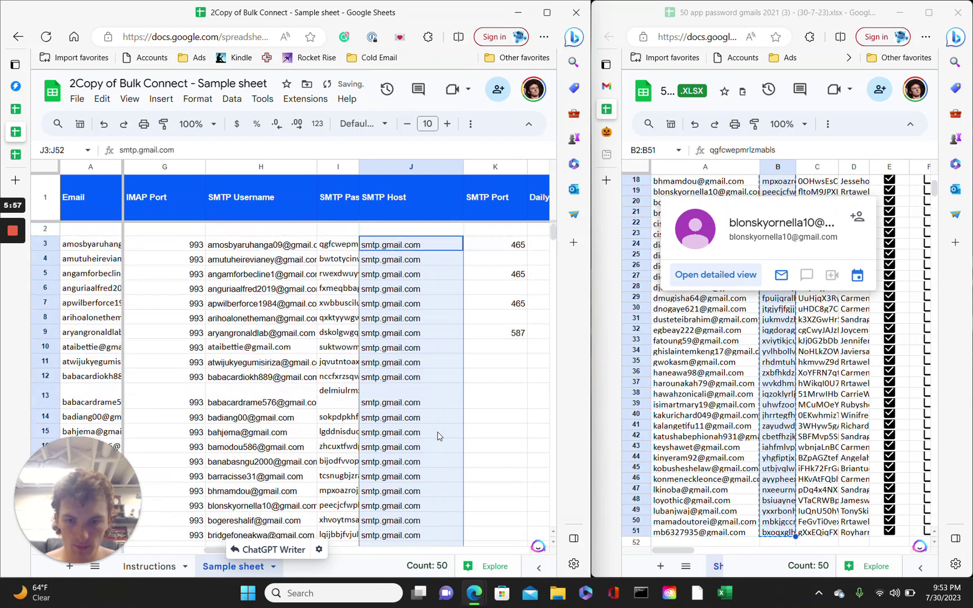
{"action": "left_click", "coordinate": [519, 248]}
{"action": "left_click_drag", "start_coordinate": [527, 251], "coordinate": [507, 530]}
- Fill the Daily Limit value 20 down the column to row 52
{"action": "scroll", "coordinate": [496, 479], "scroll_direction": "up", "scroll_amount": 10}
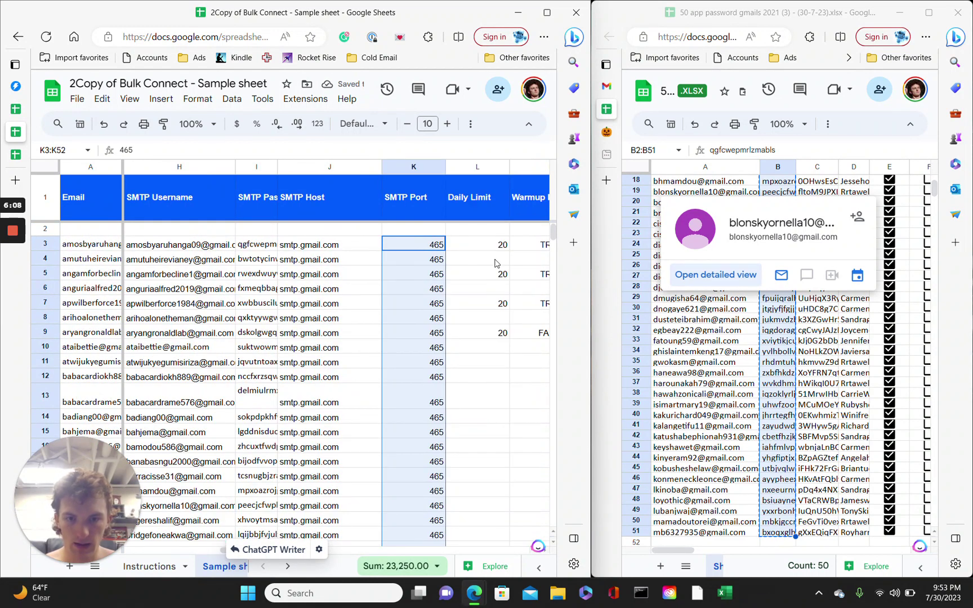
{"action": "left_click", "coordinate": [496, 248]}
{"action": "left_click_drag", "start_coordinate": [510, 251], "coordinate": [475, 413]}
- Set Warmup Increment to 2 in O3 and copy TRUE, 20, 2 from M3:O3 down to row 52
{"action": "scroll", "coordinate": [475, 413], "scroll_direction": "up", "scroll_amount": 10}
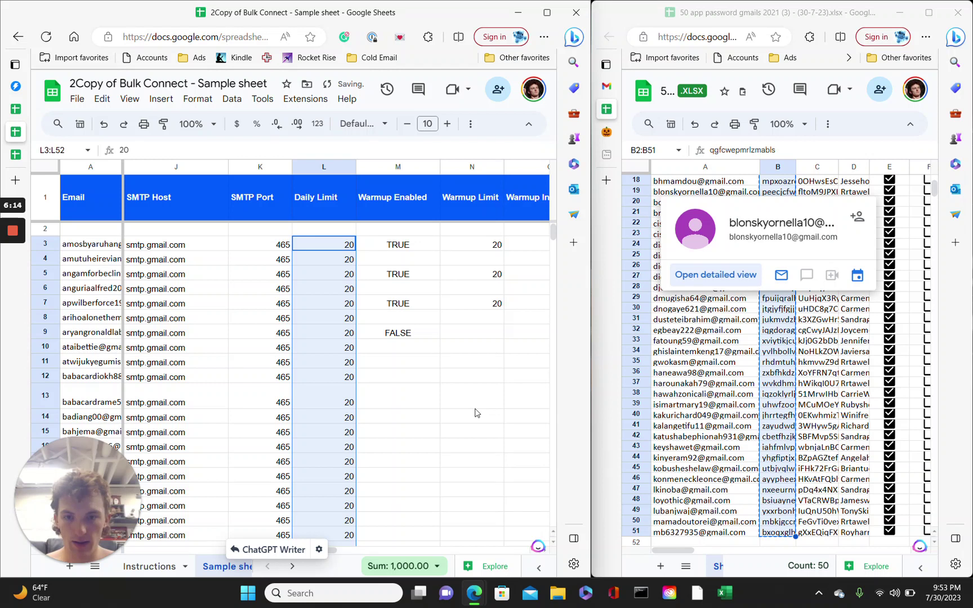
{"action": "scroll", "coordinate": [475, 413], "scroll_direction": "right", "scroll_amount": 1}
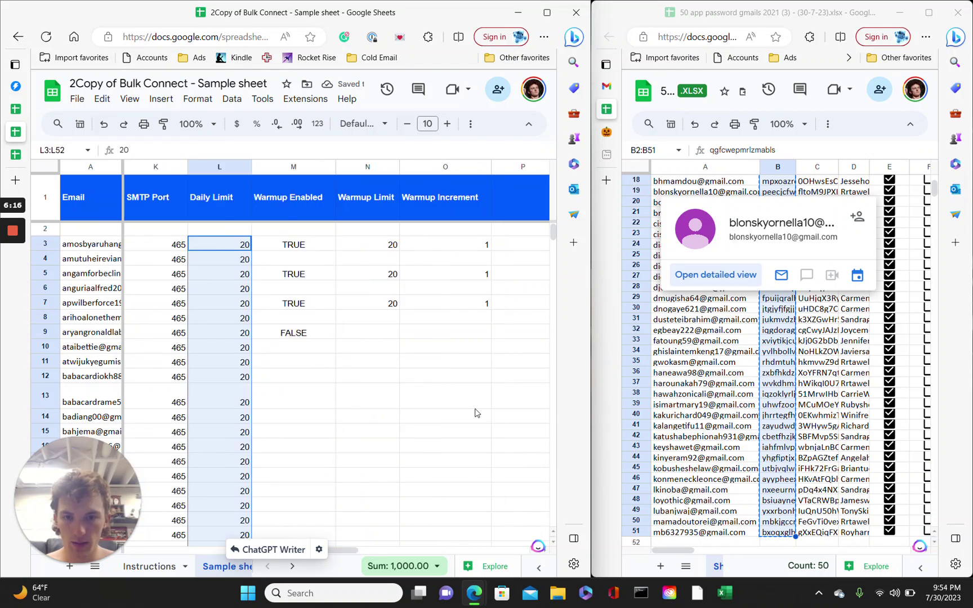
{"action": "left_click", "coordinate": [444, 252]}
{"action": "type", "text": "2"}
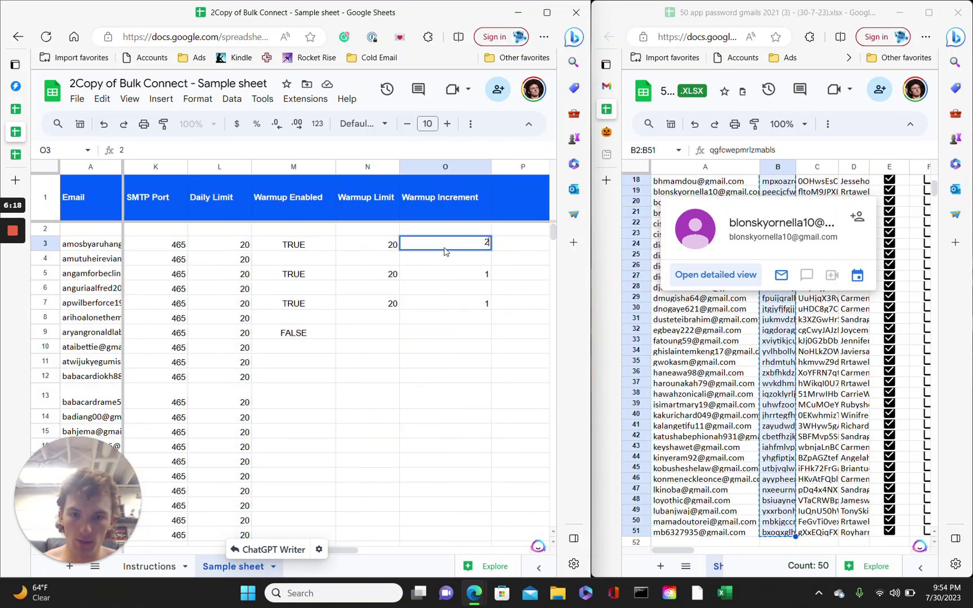
{"action": "left_click_drag", "start_coordinate": [319, 246], "coordinate": [478, 248]}
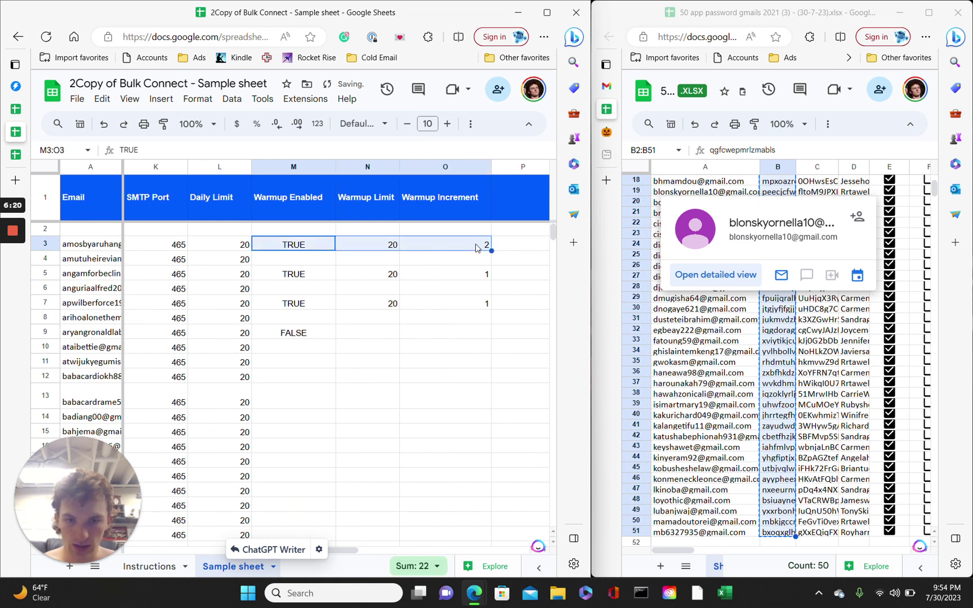
{"action": "left_click_drag", "start_coordinate": [488, 439], "coordinate": [445, 241]}
{"action": "scroll", "coordinate": [445, 240], "scroll_direction": "up", "scroll_amount": 15}
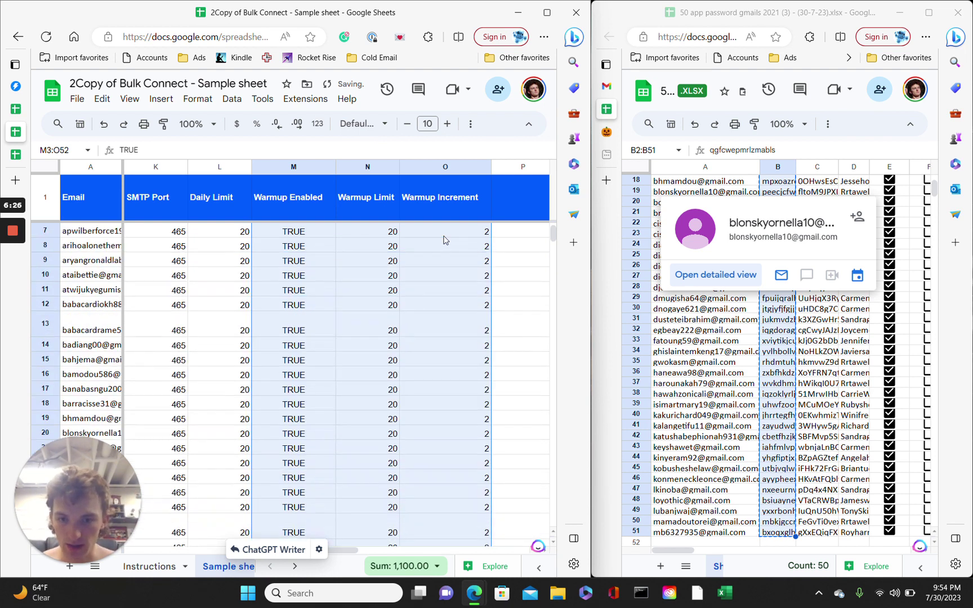
{"action": "scroll", "coordinate": [445, 241], "scroll_direction": "left", "scroll_amount": 5}
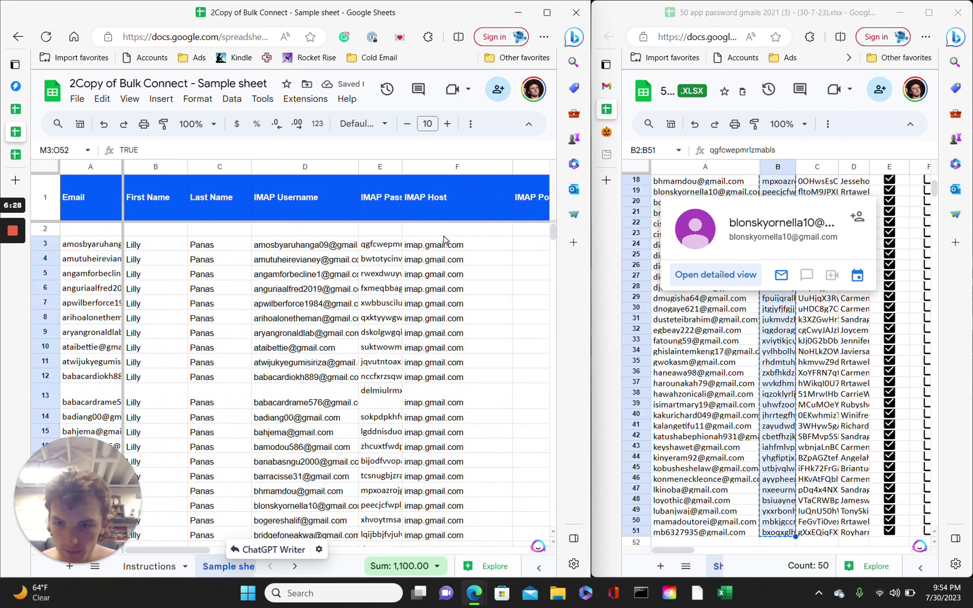
{"action": "scroll", "coordinate": [445, 240], "scroll_direction": "left", "scroll_amount": 2}
- Download the Sample sheet as Comma Separated Values (.csv)
{"action": "left_click", "coordinate": [78, 100]}
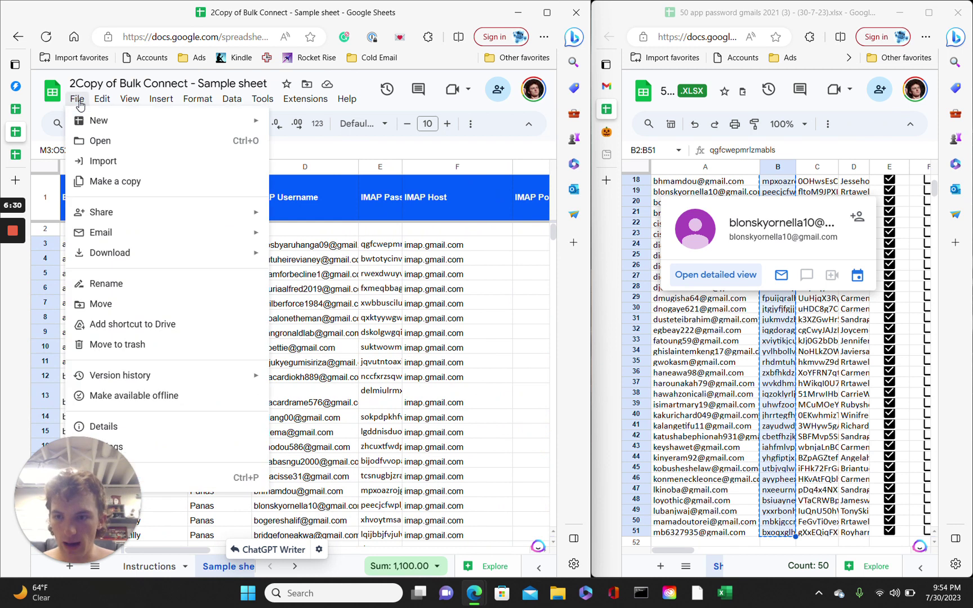
{"action": "mouse_move", "coordinate": [200, 245]}
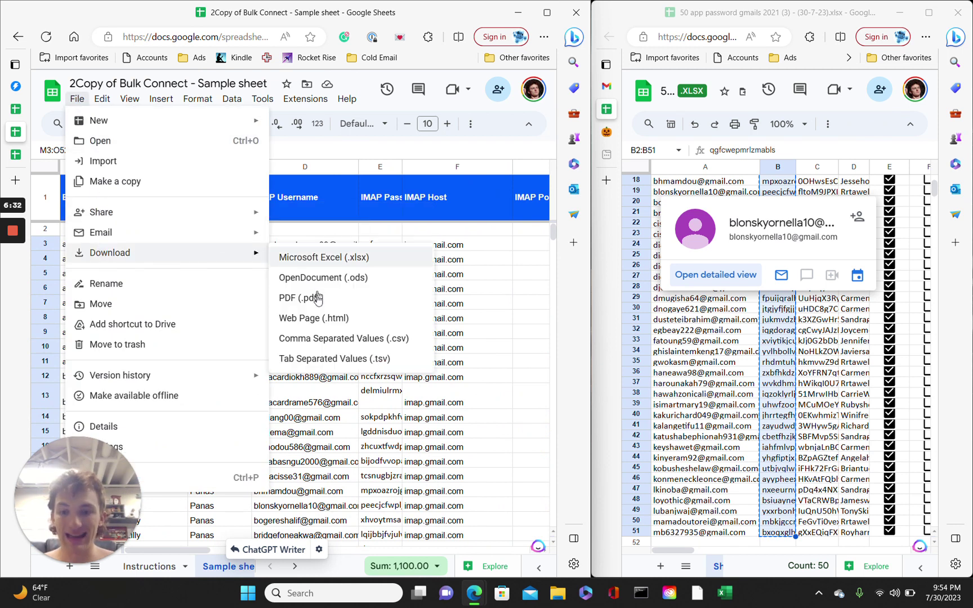
{"action": "left_click", "coordinate": [304, 341]}
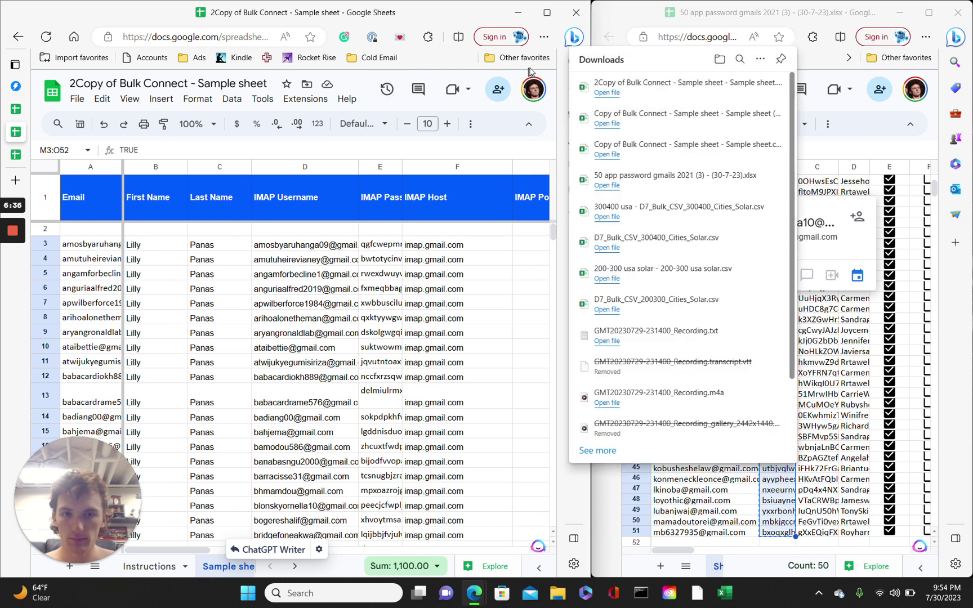
- Upload the newest Bulk Connect CSV from Downloads to Instantly and review the column mapping and Pending accounts
{"action": "left_click", "coordinate": [17, 87]}
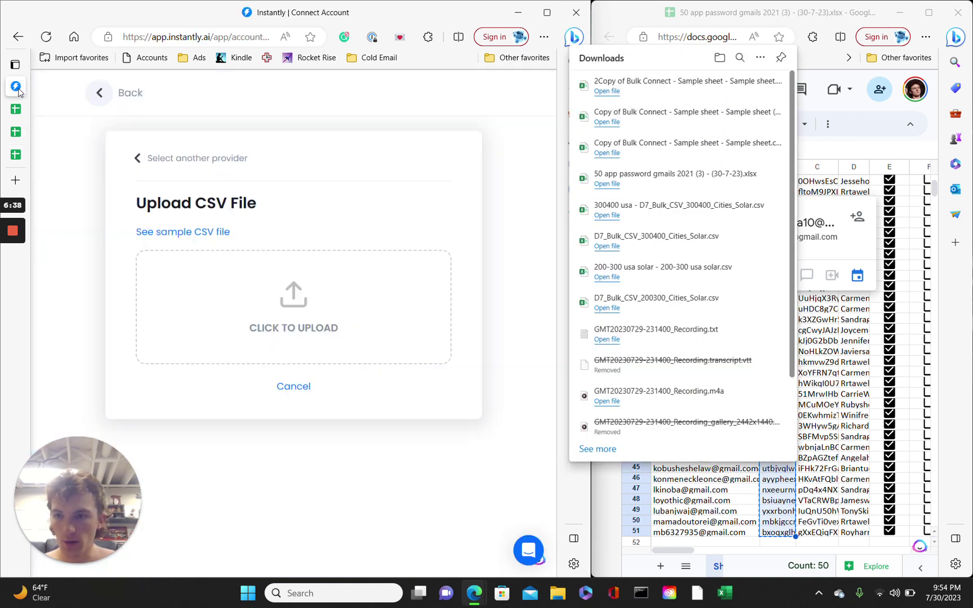
{"action": "left_click", "coordinate": [266, 311]}
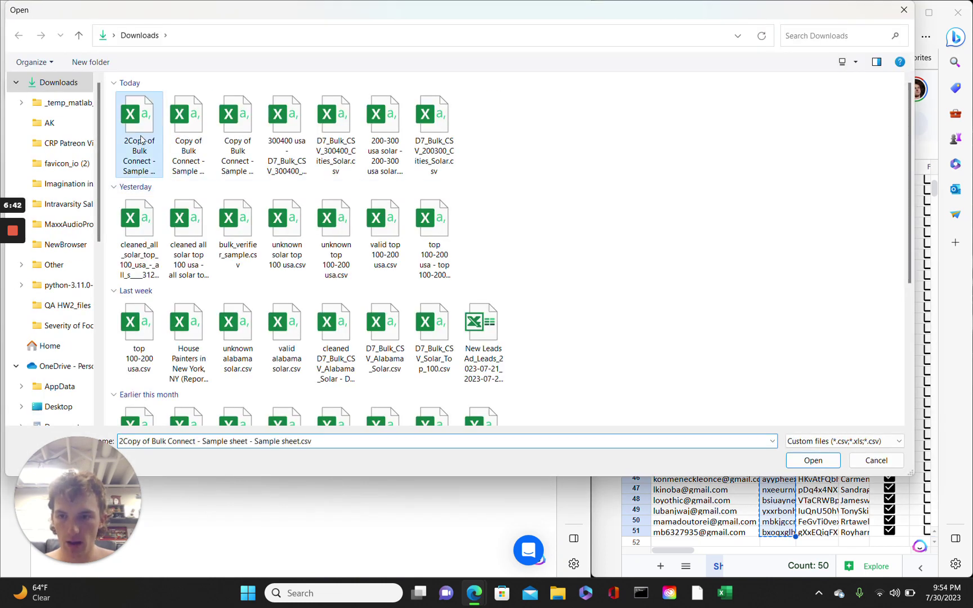
{"action": "double_click", "coordinate": [141, 144]}
{"action": "scroll", "coordinate": [266, 370], "scroll_direction": "down", "scroll_amount": 5}
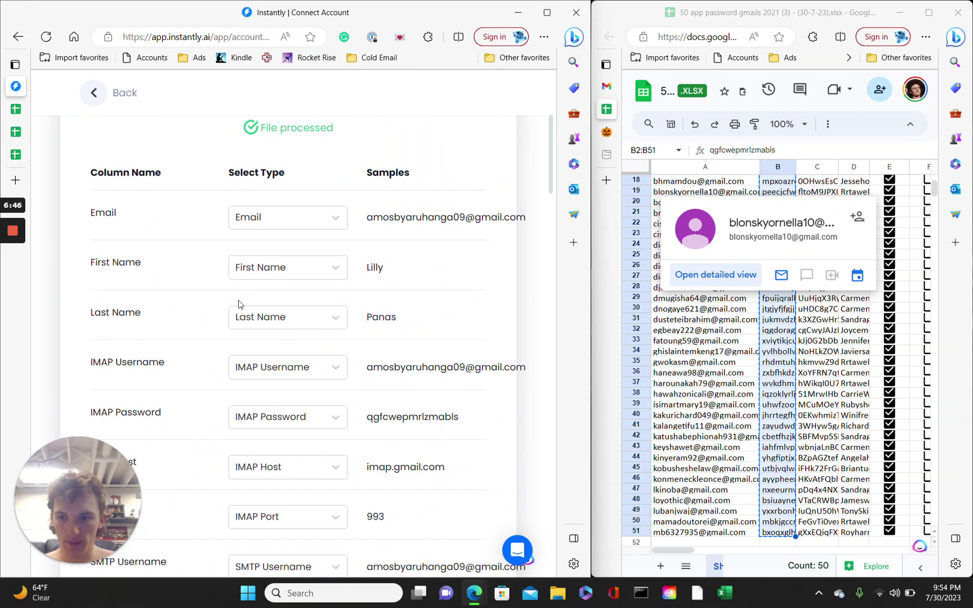
{"action": "scroll", "coordinate": [239, 304], "scroll_direction": "down", "scroll_amount": 3}
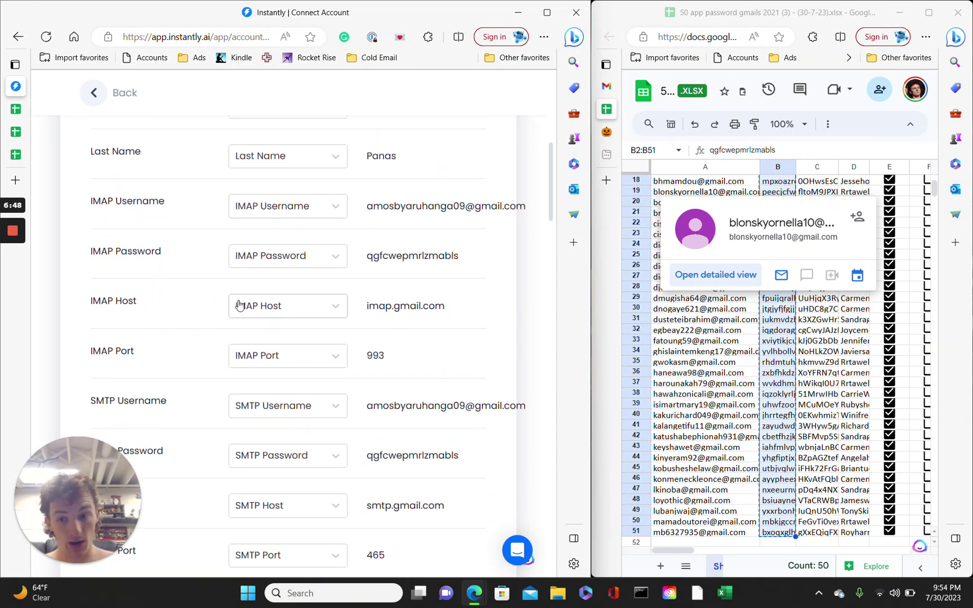
{"action": "scroll", "coordinate": [238, 305], "scroll_direction": "down", "scroll_amount": 5}
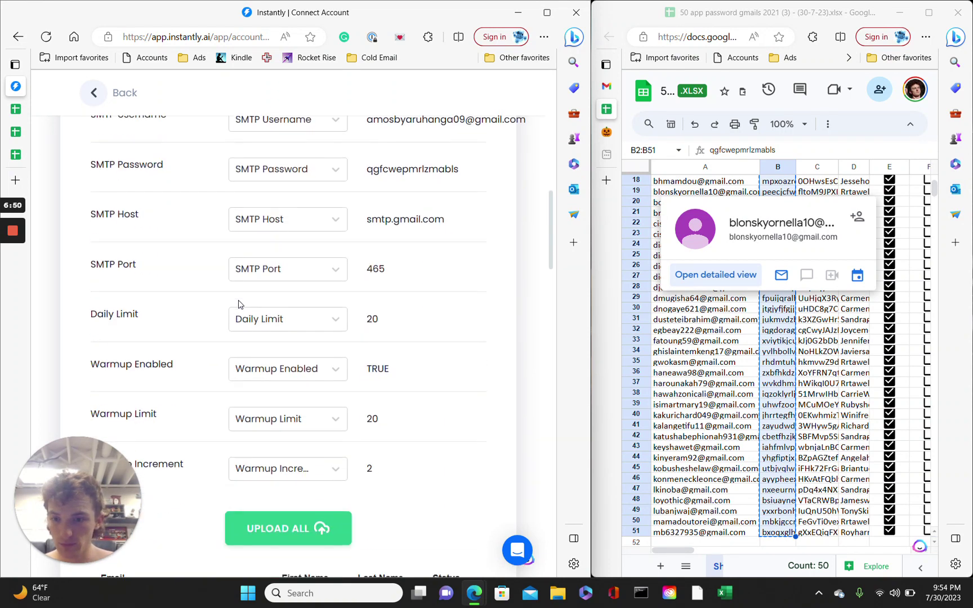
{"action": "scroll", "coordinate": [239, 305], "scroll_direction": "down", "scroll_amount": 5}
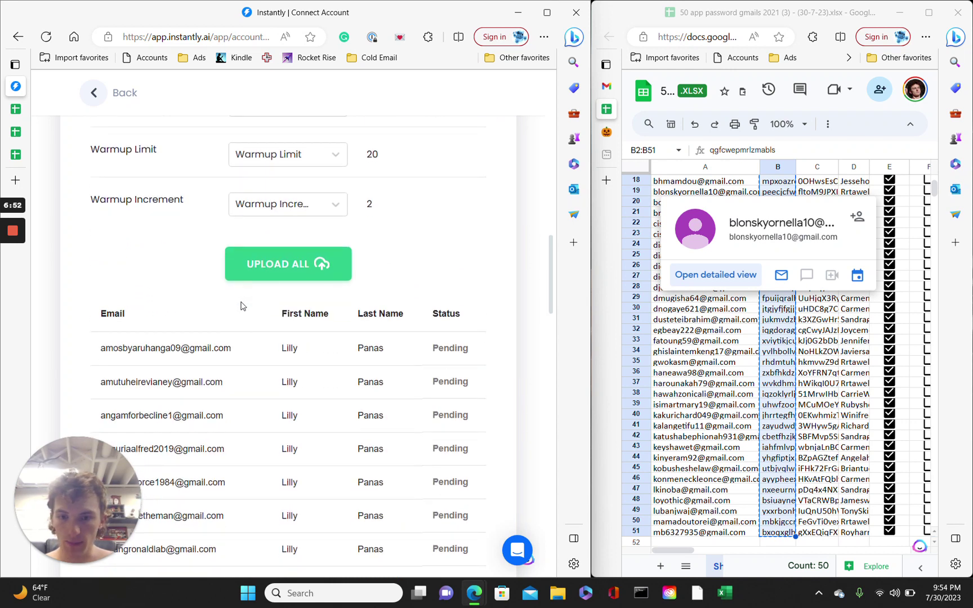
- Run UPLOAD ALL and follow each account's IMAP/SMTP test status down the list
{"action": "left_click", "coordinate": [287, 274]}
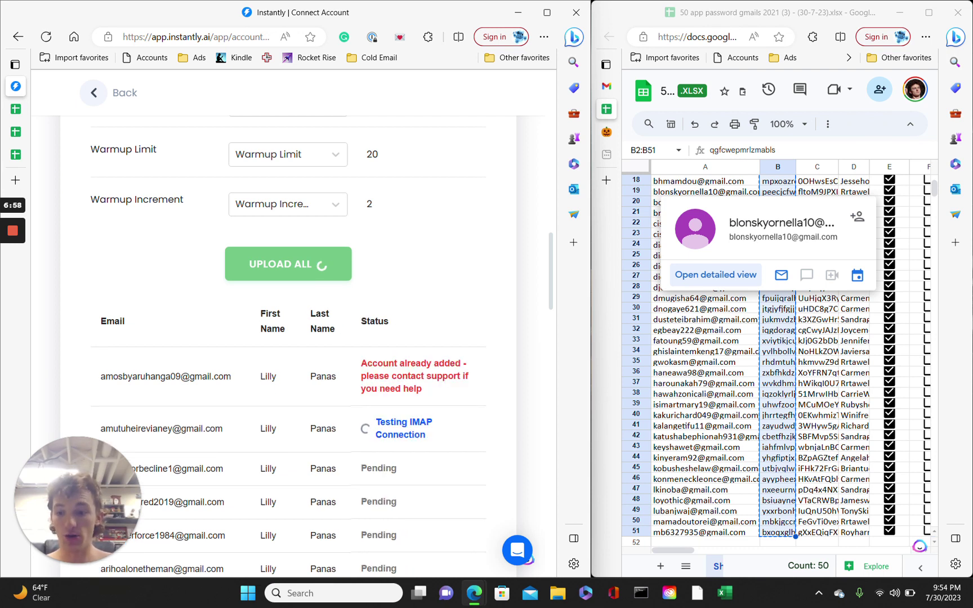
{"action": "scroll", "coordinate": [389, 381], "scroll_direction": "down", "scroll_amount": 3}
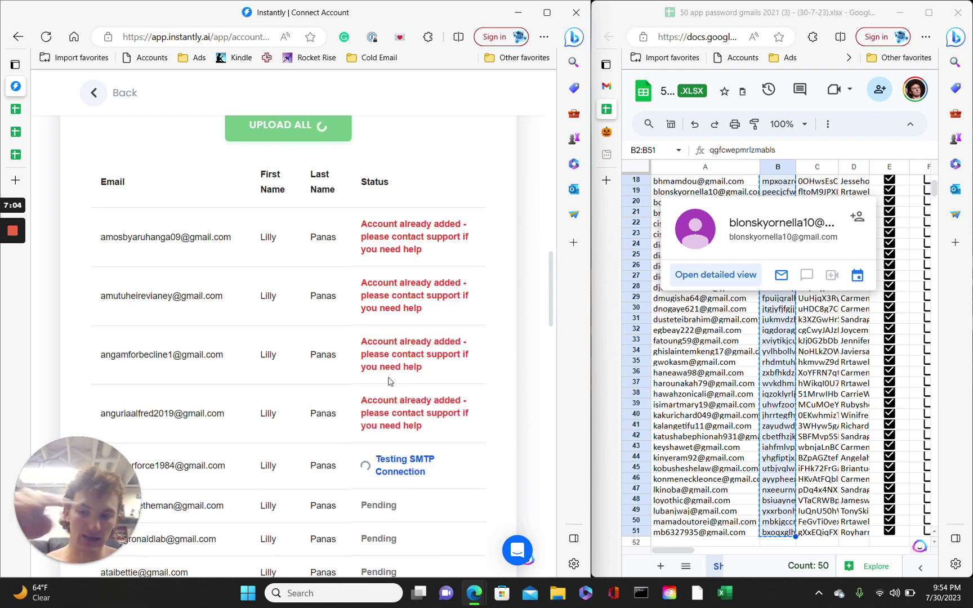
{"action": "scroll", "coordinate": [389, 382], "scroll_direction": "down", "scroll_amount": 3}
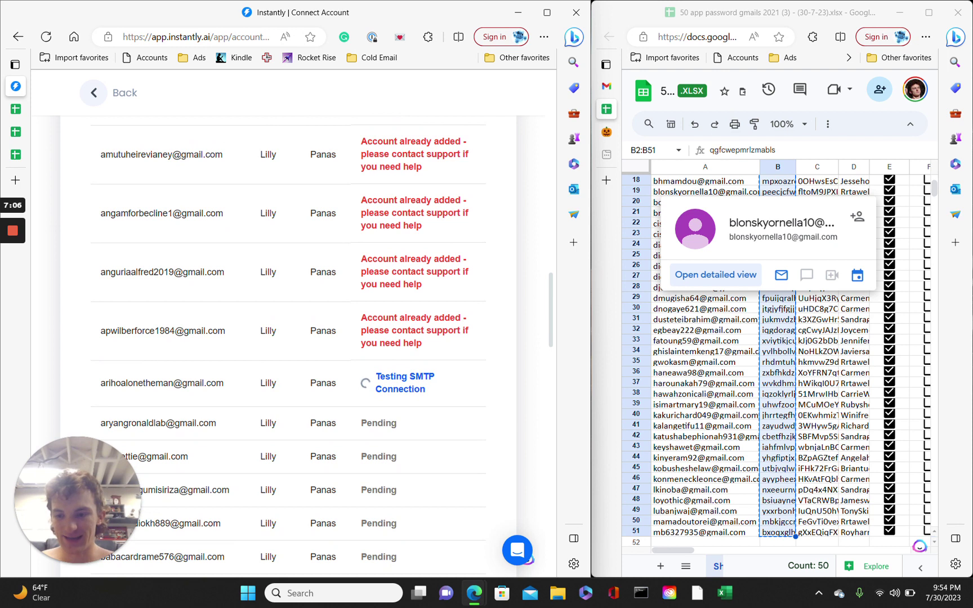
{"action": "scroll", "coordinate": [388, 382], "scroll_direction": "down", "scroll_amount": 2}
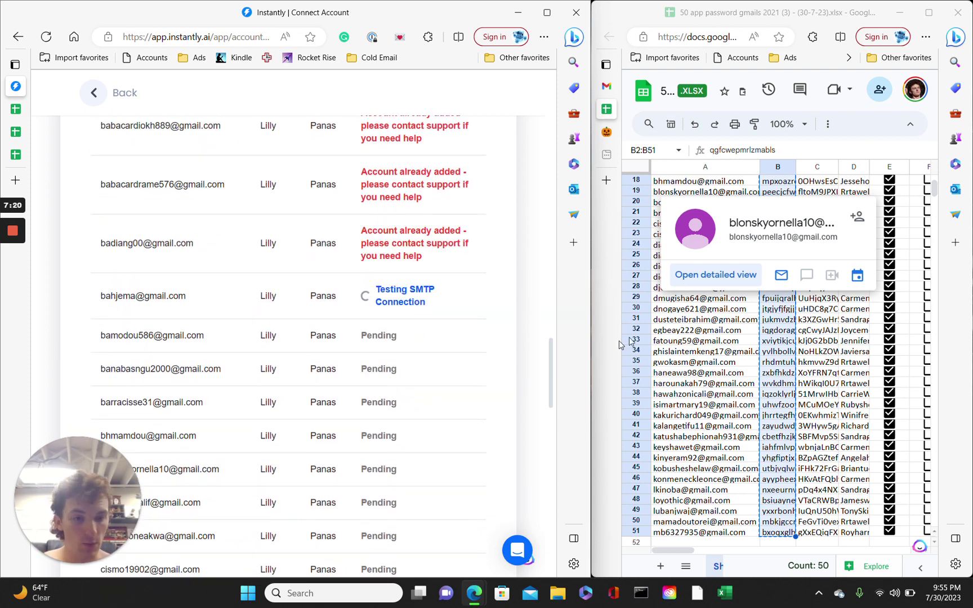
- Insert a checkbox in E2 of the Instantly column and select E2:E14 for the first 13 accounts
{"action": "left_click", "coordinate": [698, 352]}
{"action": "scroll", "coordinate": [695, 355], "scroll_direction": "up", "scroll_amount": 5}
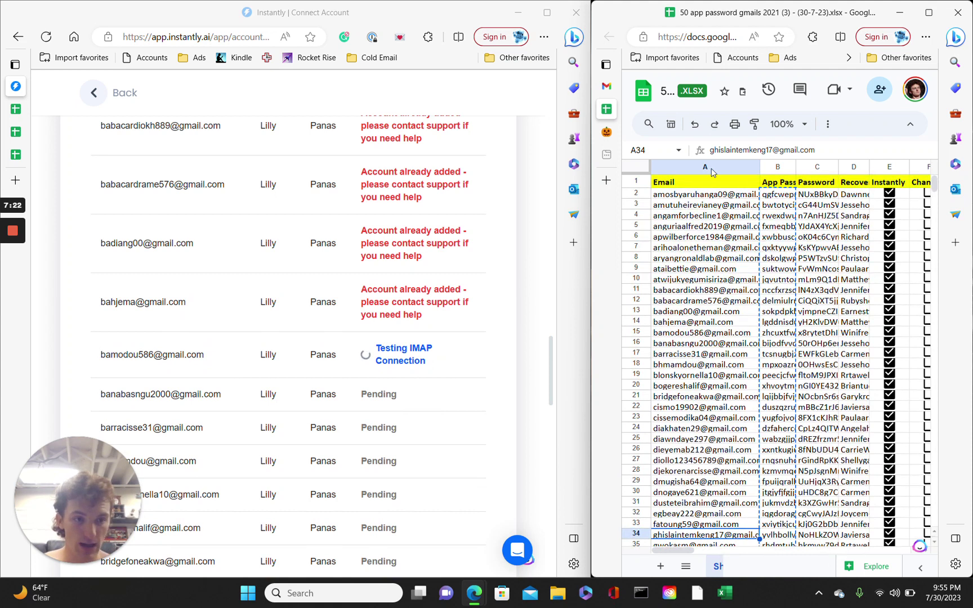
{"action": "left_click", "coordinate": [891, 184]}
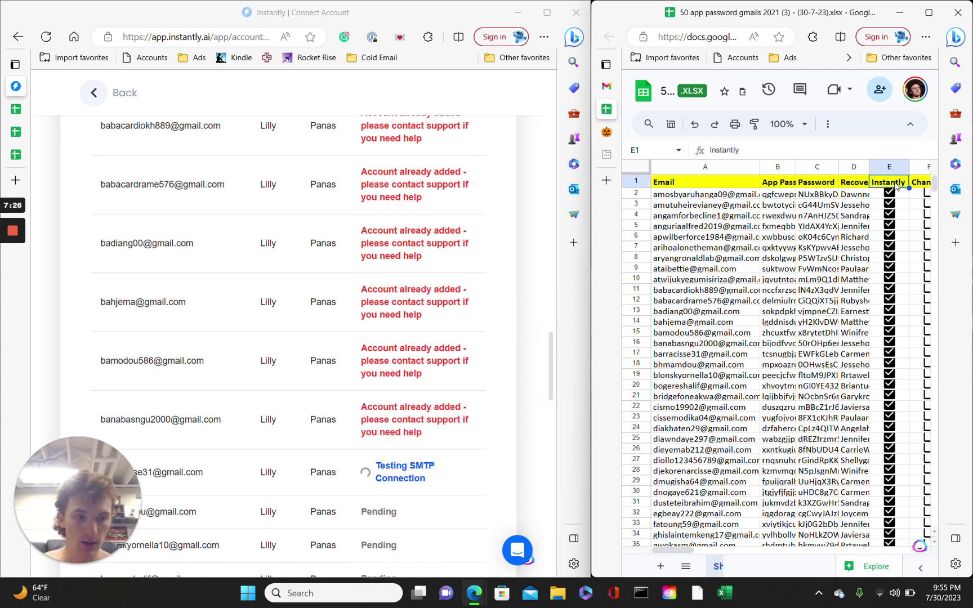
{"action": "left_click", "coordinate": [900, 194]}
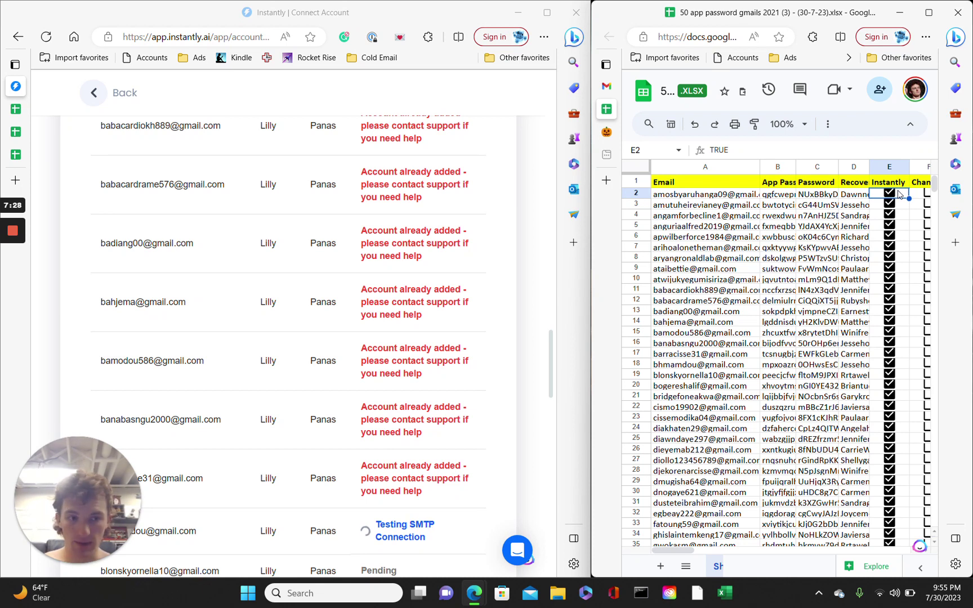
{"action": "left_click", "coordinate": [929, 13]}
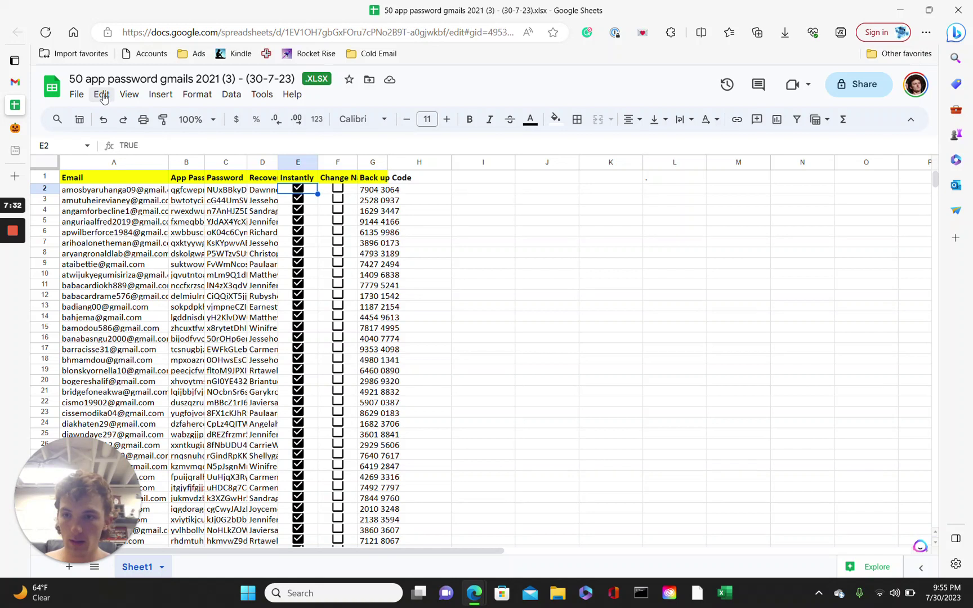
{"action": "left_click", "coordinate": [157, 94]}
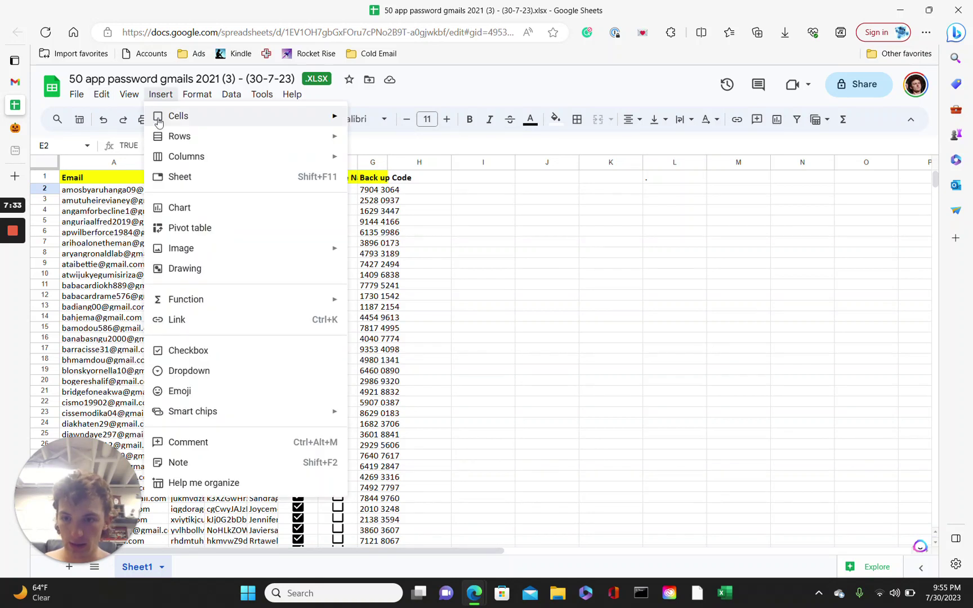
{"action": "left_click", "coordinate": [177, 353]}
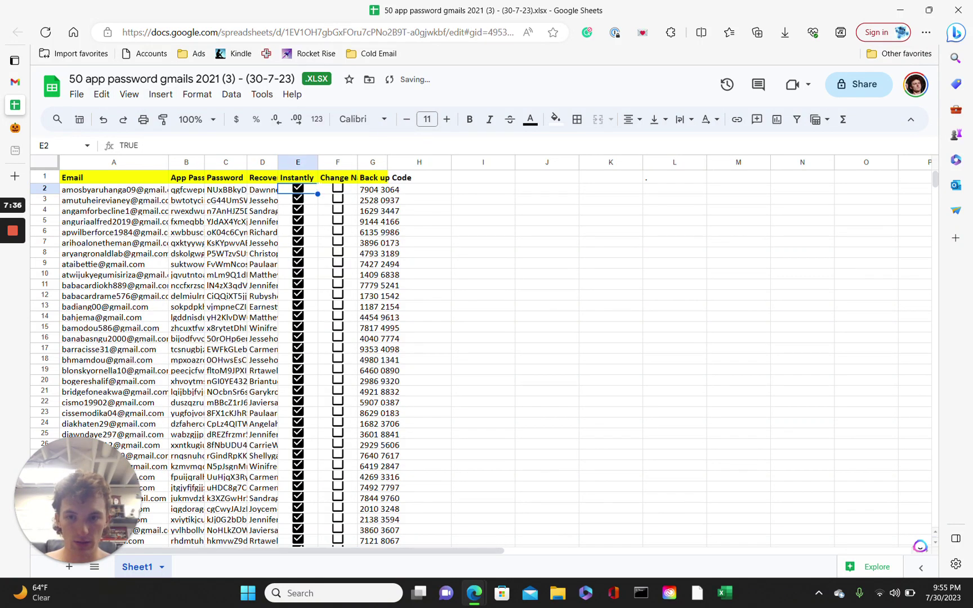
{"action": "left_click_drag", "start_coordinate": [298, 190], "coordinate": [301, 321]}
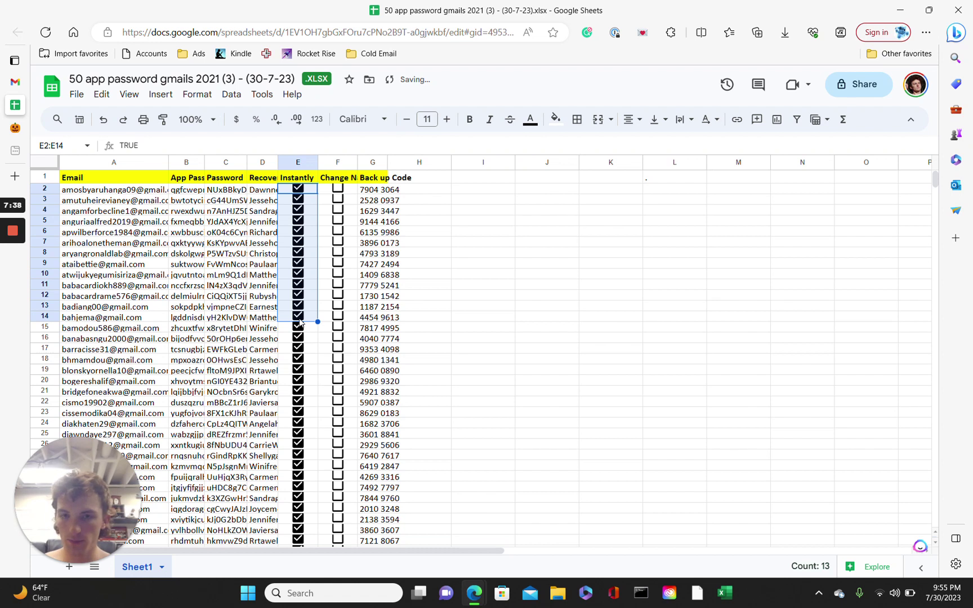
{"action": "double_click", "coordinate": [601, 5]}
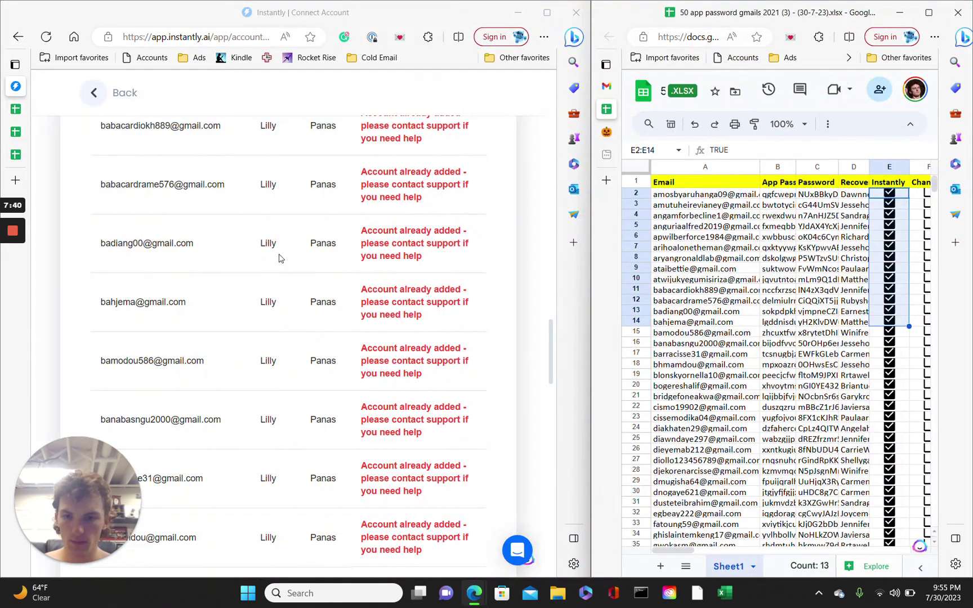